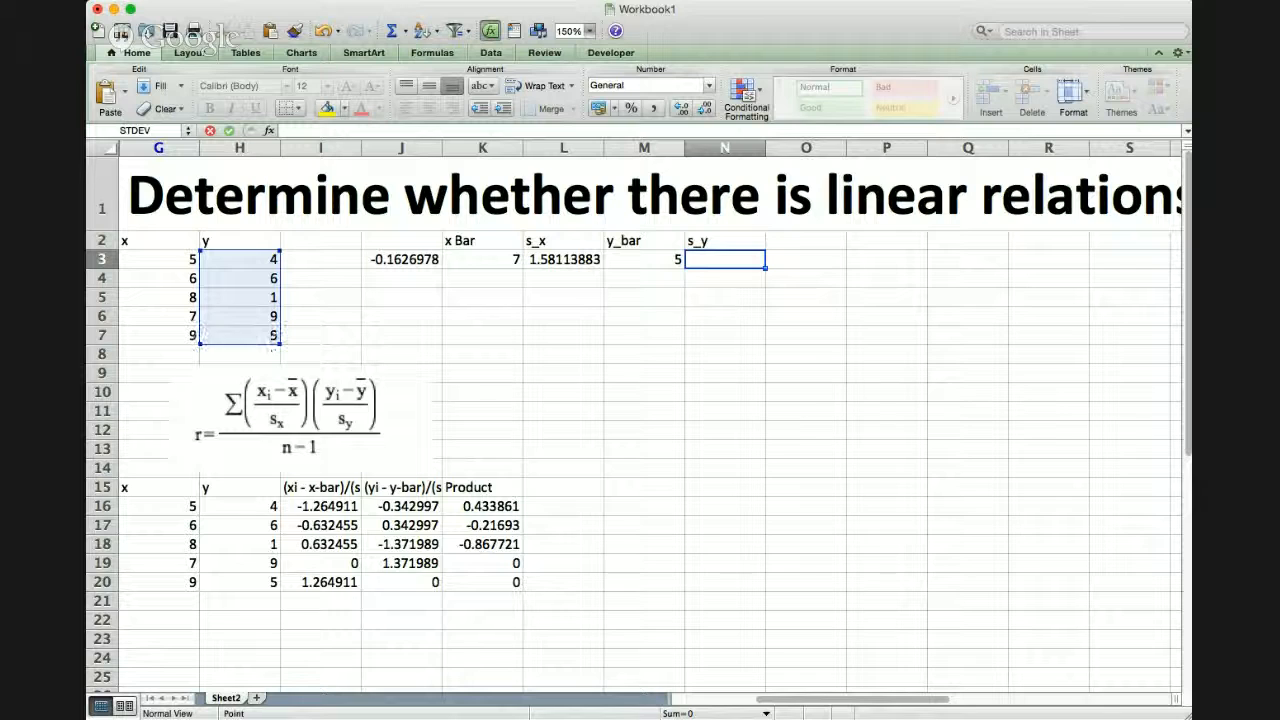
- Complete the STDEV formula for the y values H3:H7 in the s_y cell N3
{"action": "key", "text": "Return"}
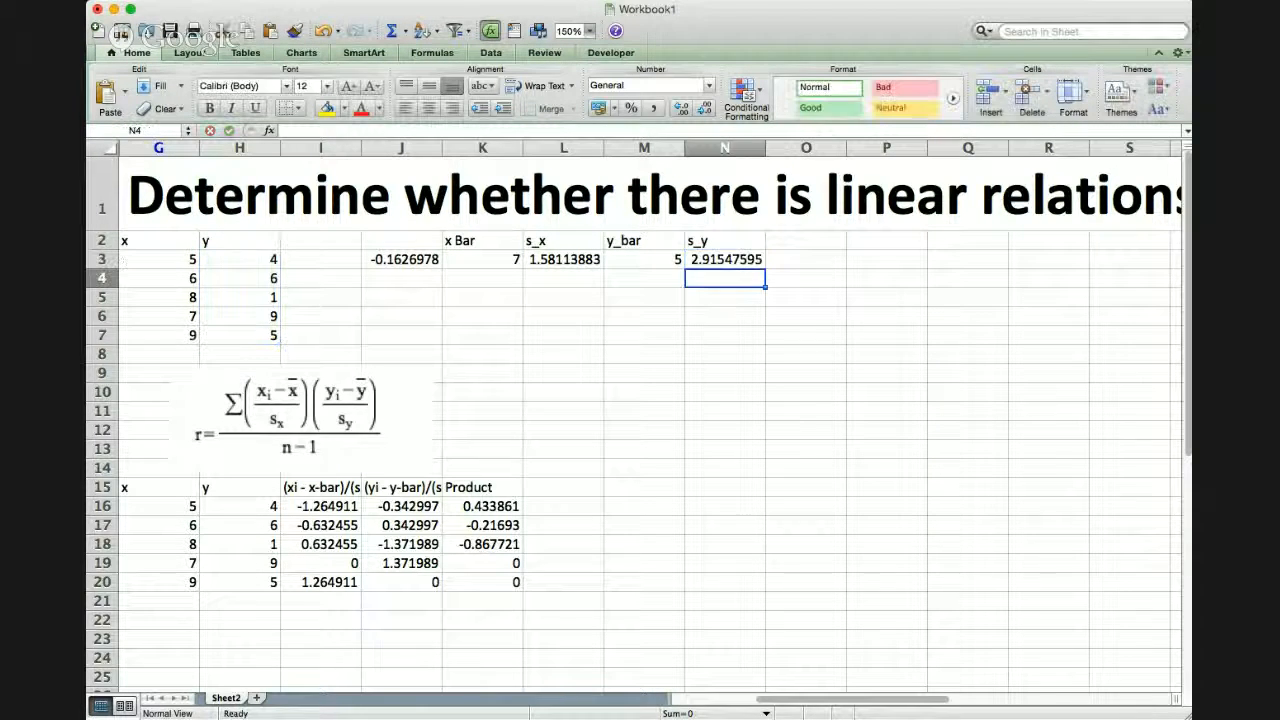
{"action": "key", "text": "Up"}
{"action": "key", "text": "super+Tab"}
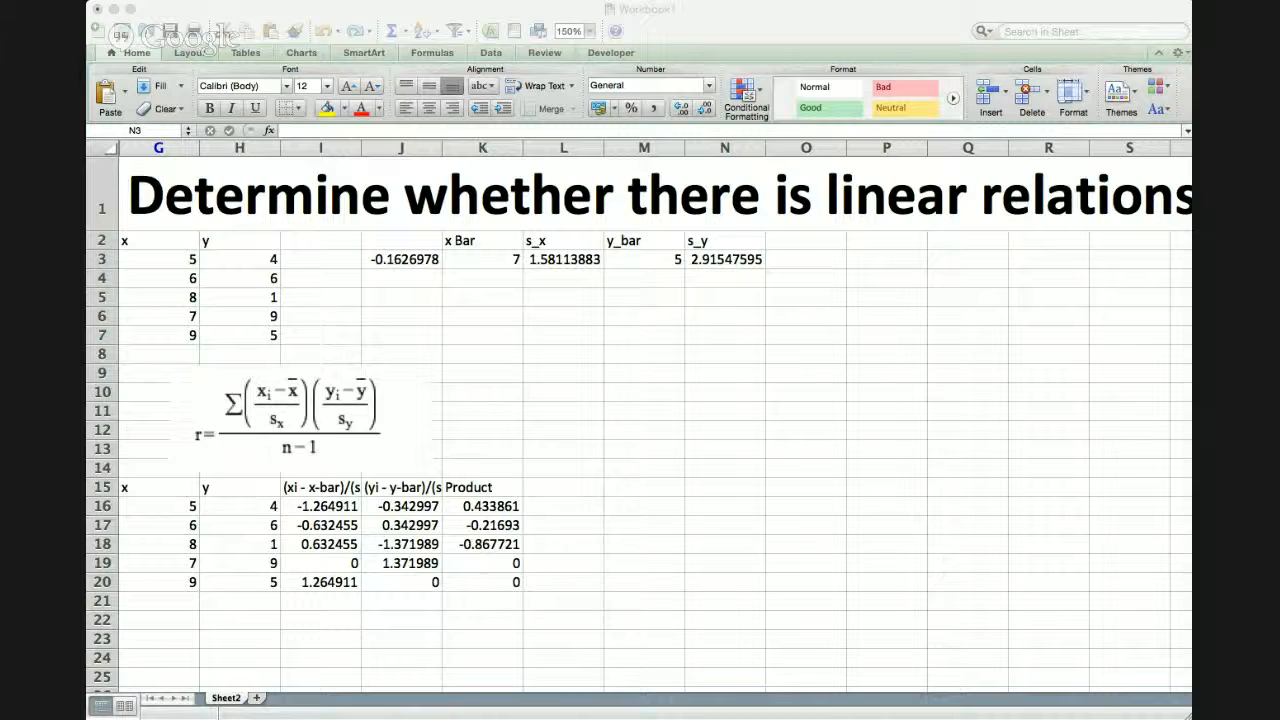
- Enter a formula in I16 that subtracts x Bar (K3) from G16 in parentheses and divides the difference by s_x (L3)
{"action": "left_click", "coordinate": [320, 487]}
{"action": "left_click", "coordinate": [320, 487]}
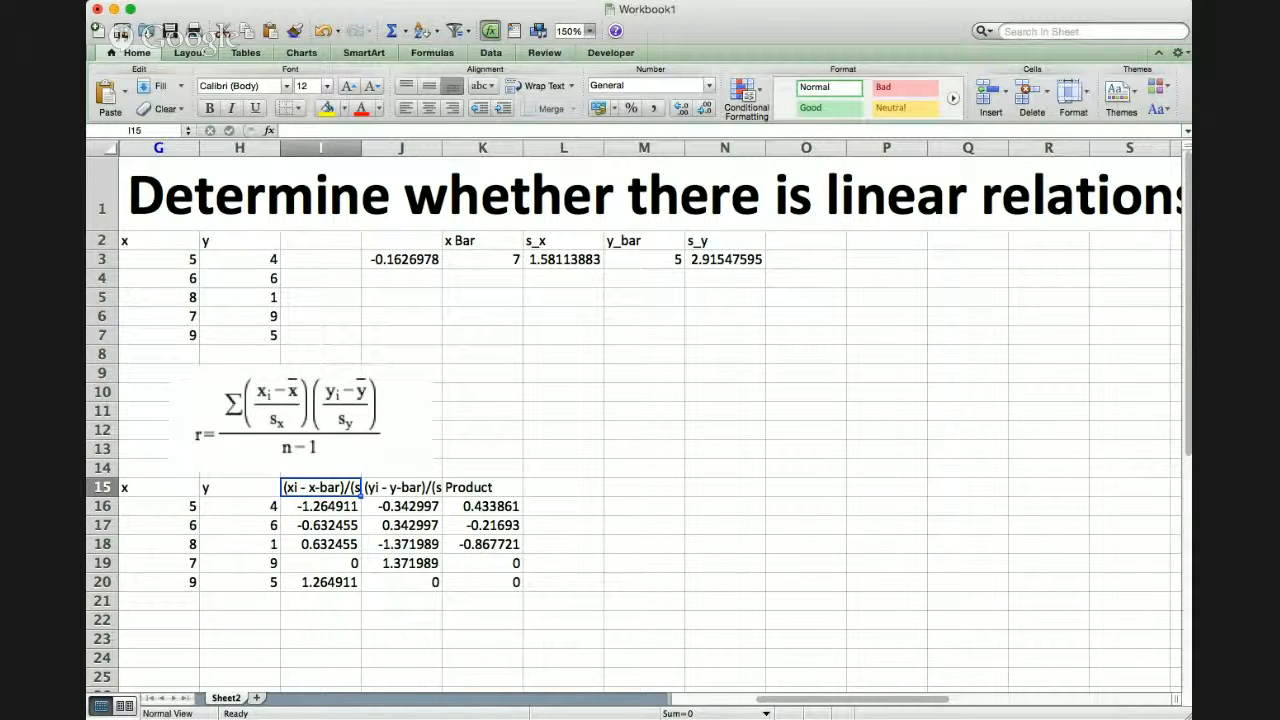
{"action": "left_click", "coordinate": [321, 506]}
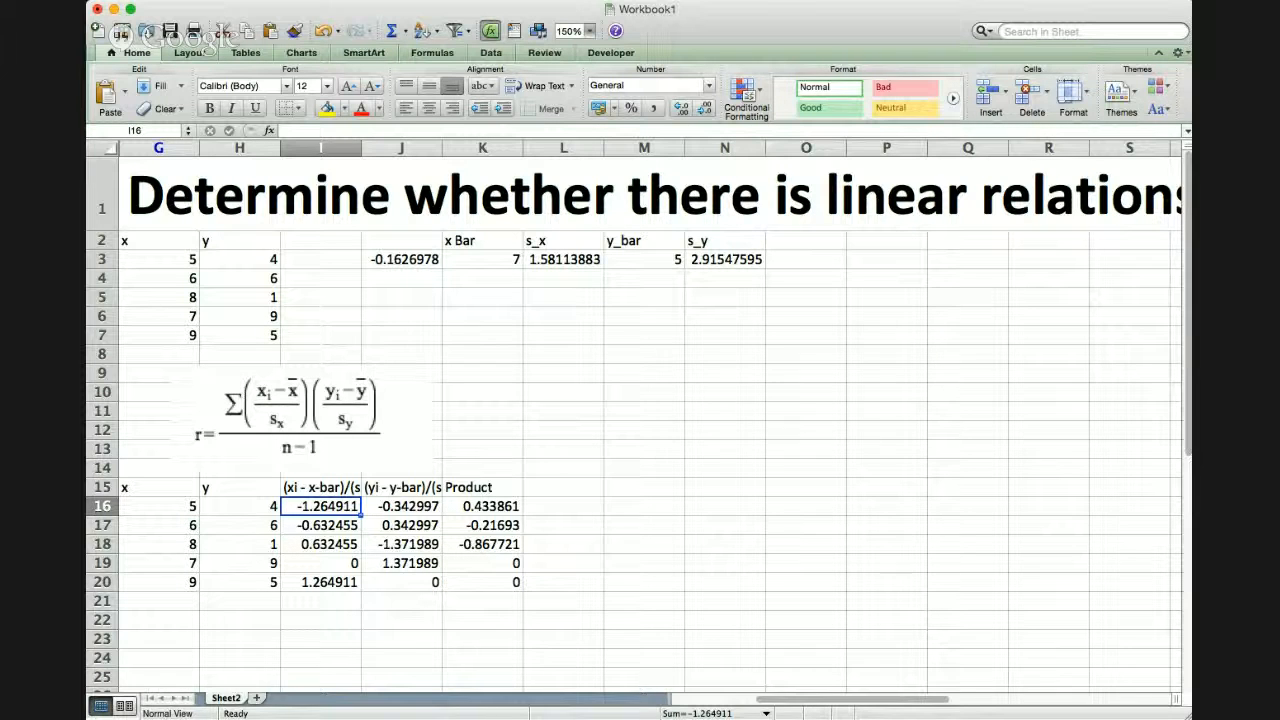
{"action": "type", "text": "="}
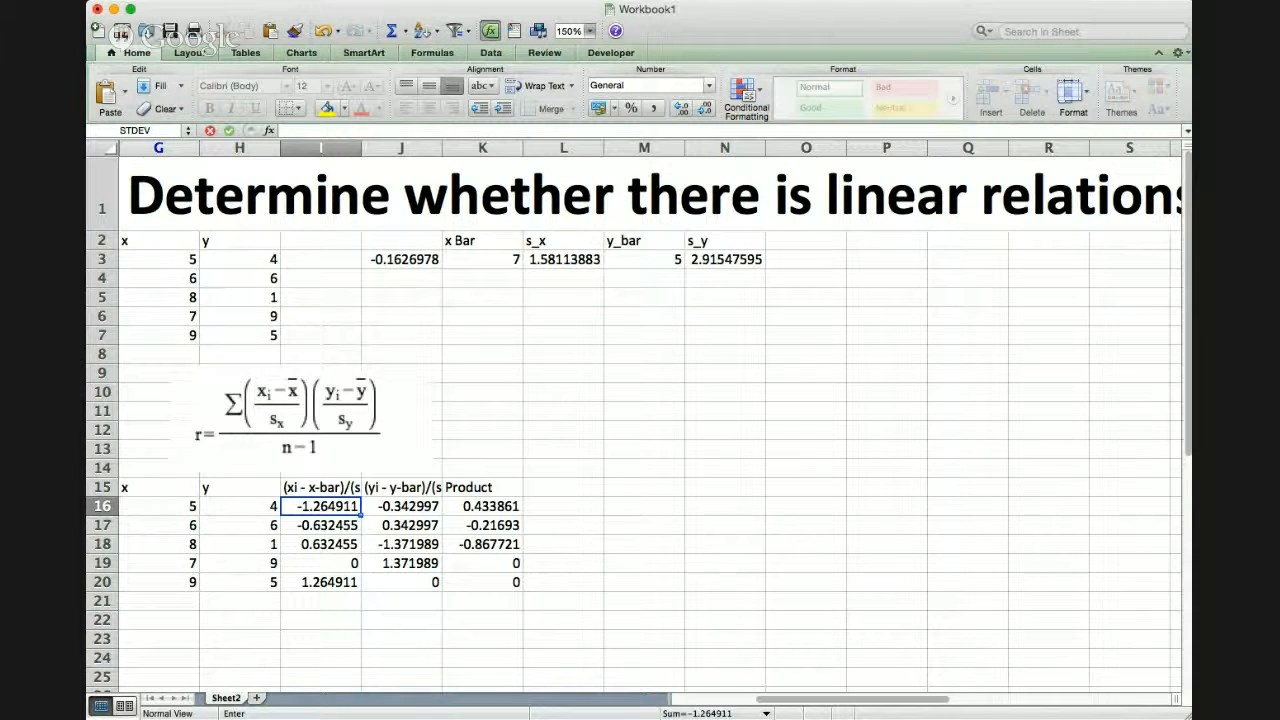
{"action": "left_click", "coordinate": [159, 506]}
{"action": "type", "text": "-"}
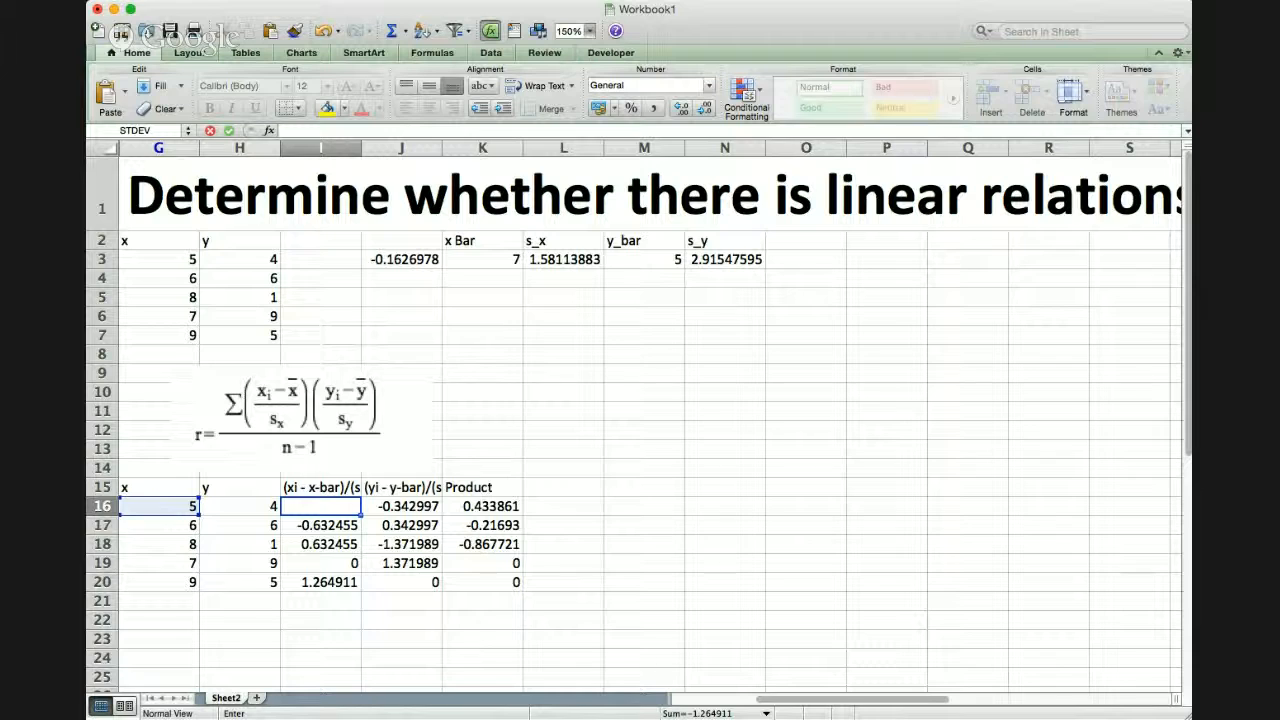
{"action": "key", "text": "BackSpace"}
{"action": "key", "text": "BackSpace"}
{"action": "key", "text": "BackSpace"}
{"action": "left_click", "coordinate": [159, 506]}
{"action": "type", "text": "-"}
{"action": "left_click", "coordinate": [483, 260]}
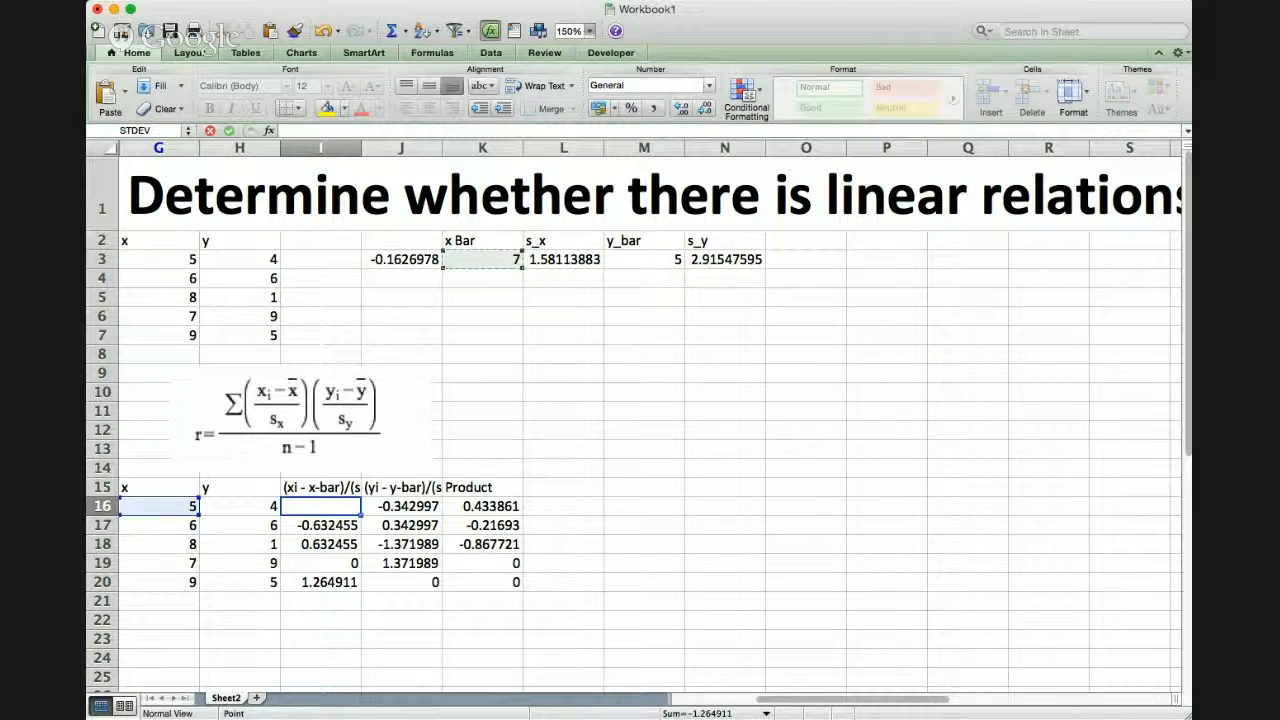
{"action": "type", "text": ")"}
{"action": "left_click", "coordinate": [563, 260]}
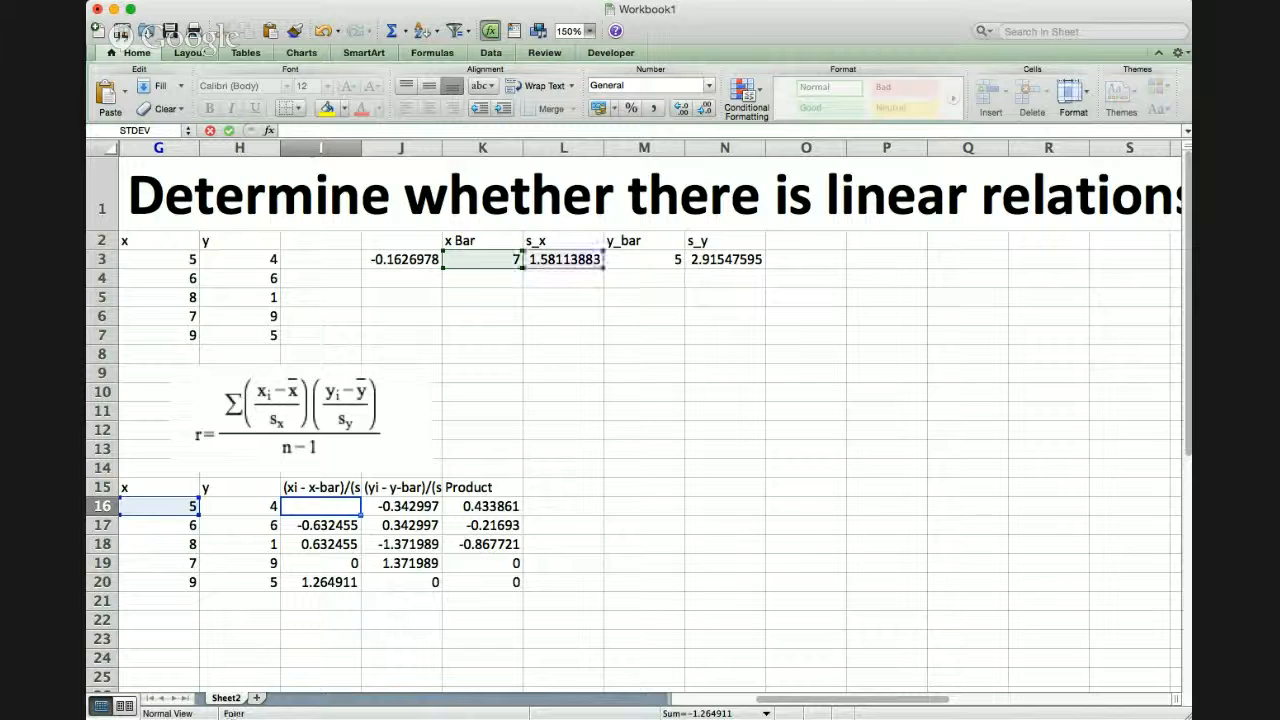
{"action": "key", "text": "Tab"}
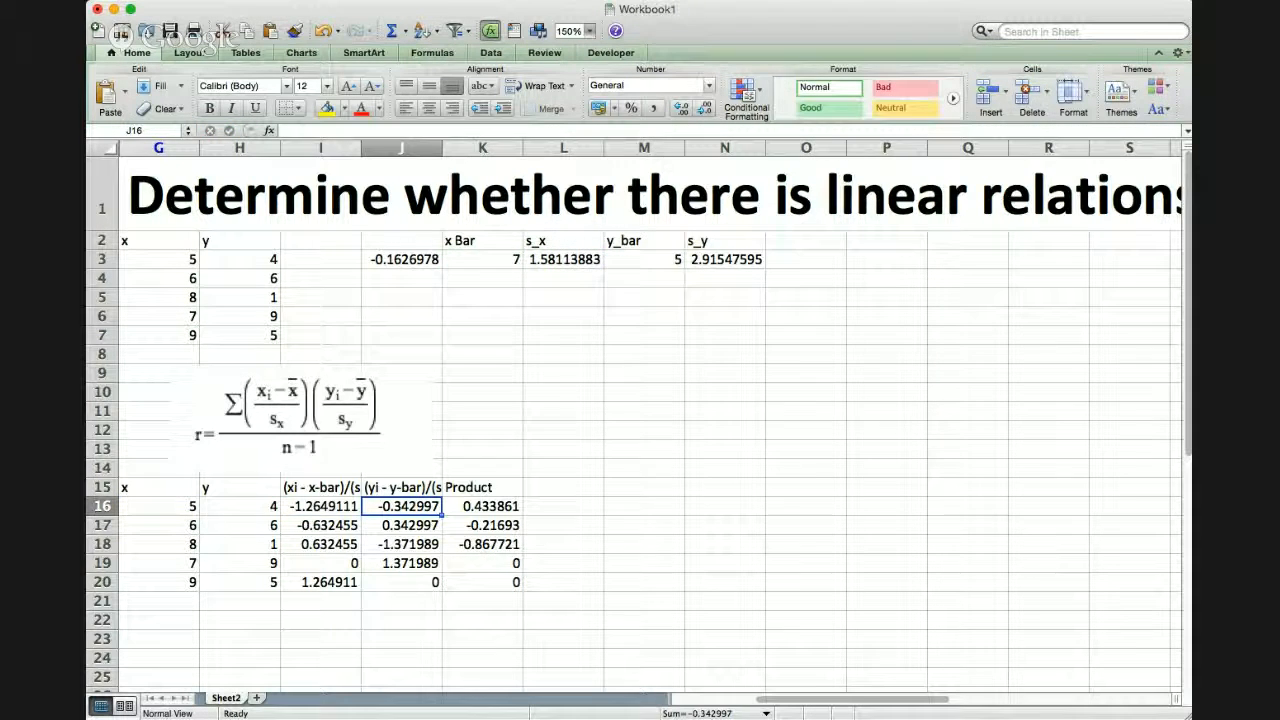
- Make the K3 and L3 references in I16 absolute and fill the formula down to I20
{"action": "left_click", "coordinate": [321, 506]}
{"action": "double_click", "coordinate": [321, 506]}
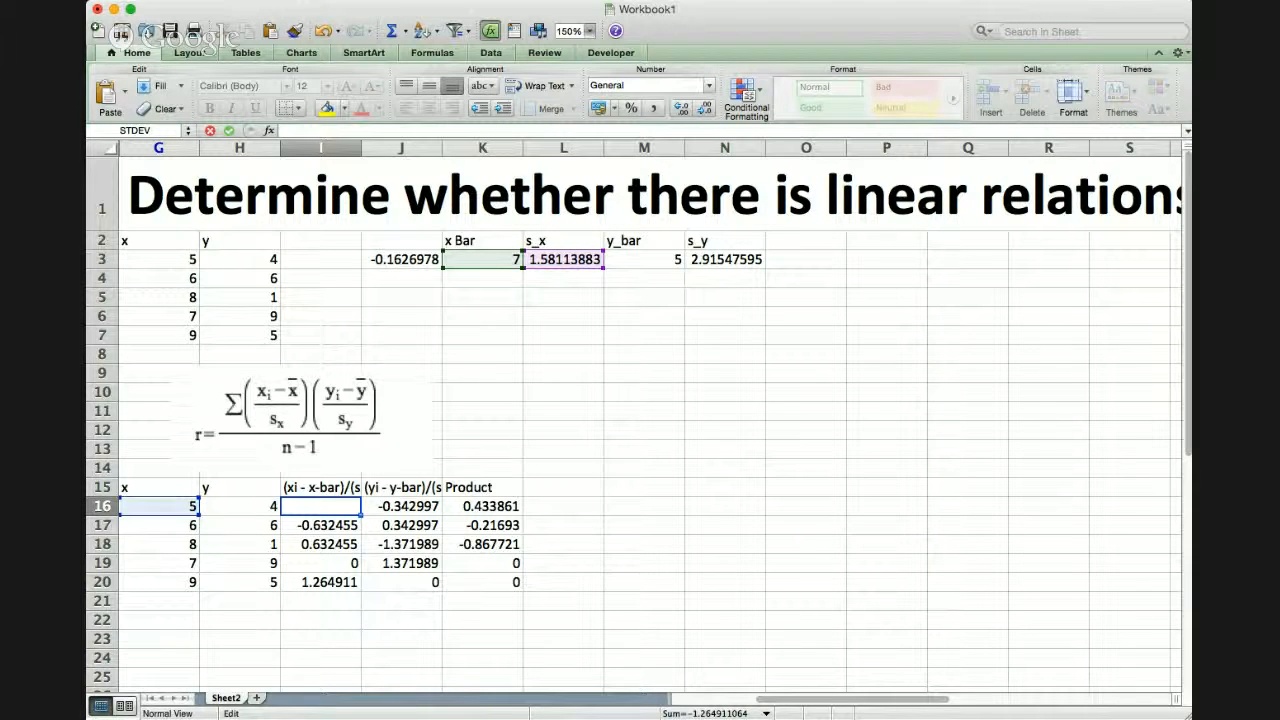
{"action": "key", "text": "Tab"}
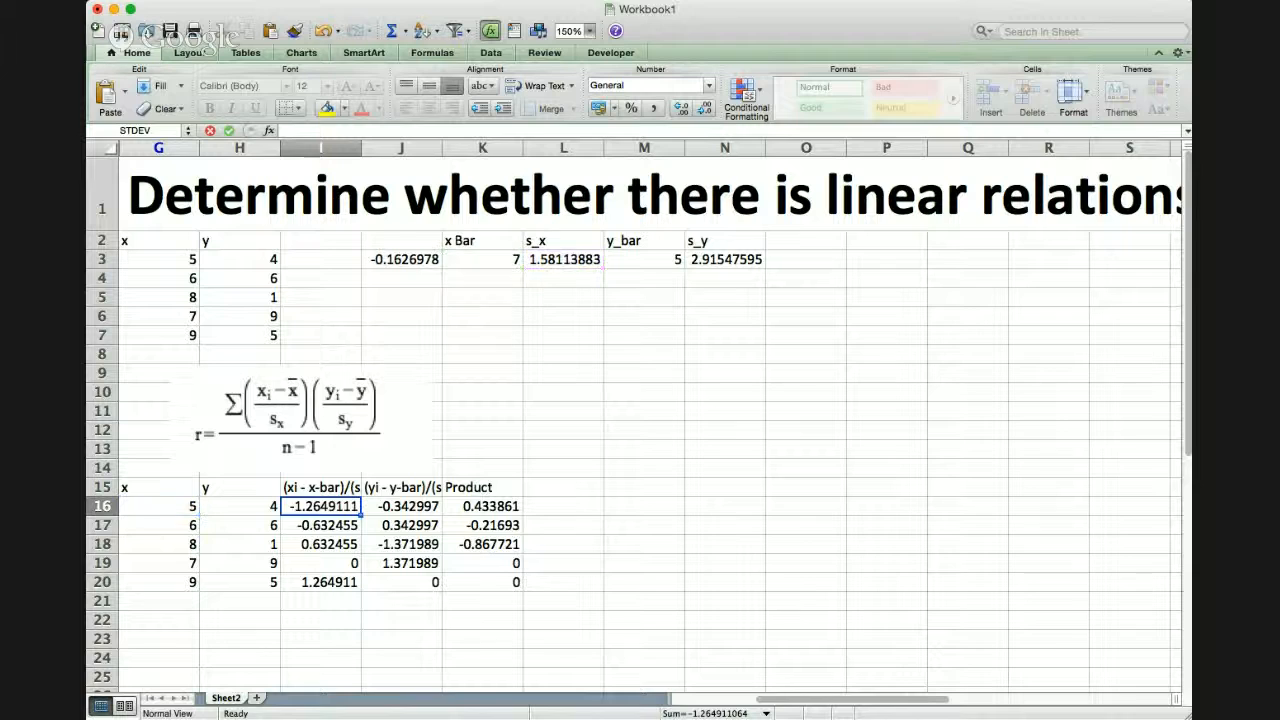
{"action": "left_click", "coordinate": [322, 507]}
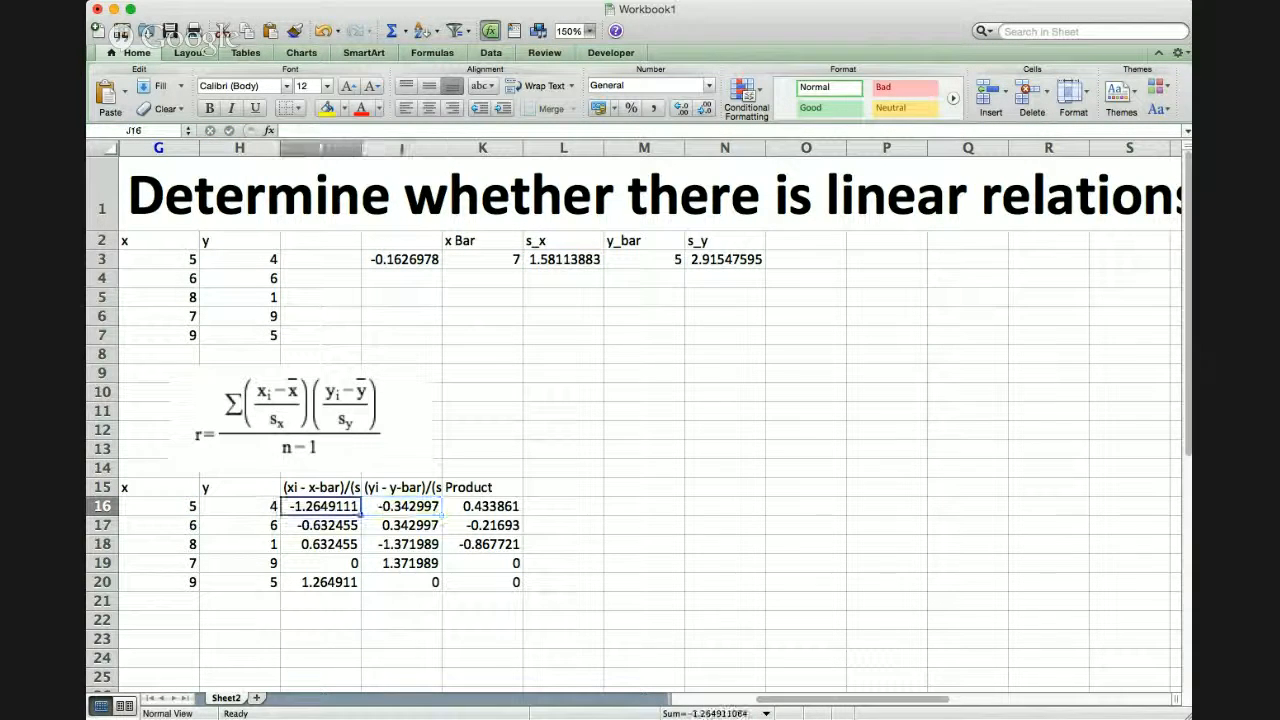
{"action": "left_click_drag", "start_coordinate": [360, 515], "coordinate": [356, 588]}
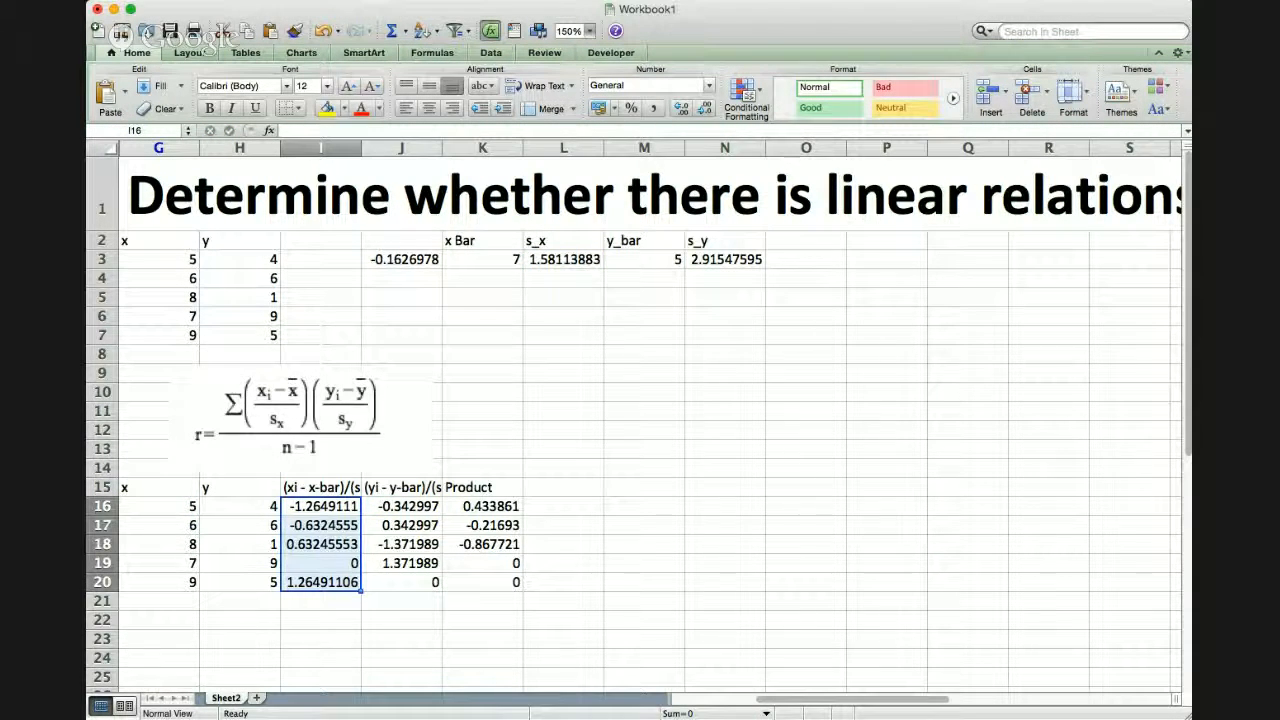
- Enter a formula in J16 that subtracts y_bar (M3) from H16 in parentheses and divides the difference by s_y (N3)
{"action": "left_click", "coordinate": [401, 506]}
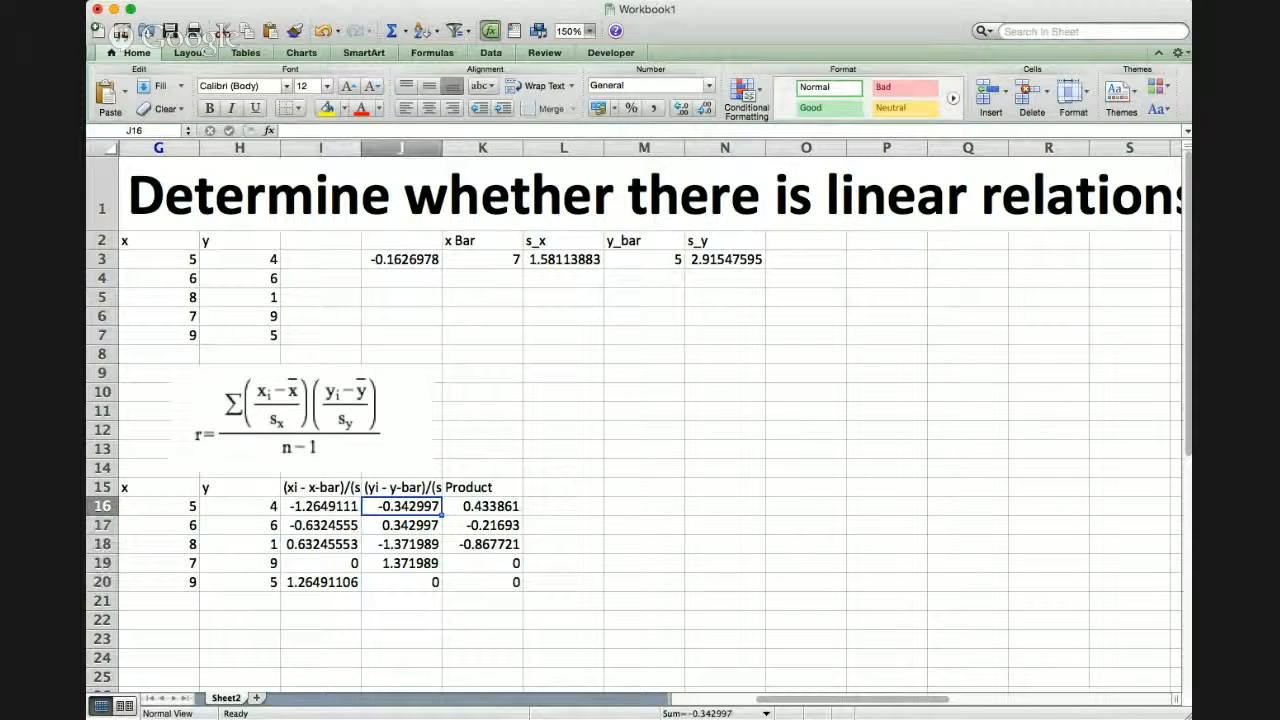
{"action": "type", "text": "="}
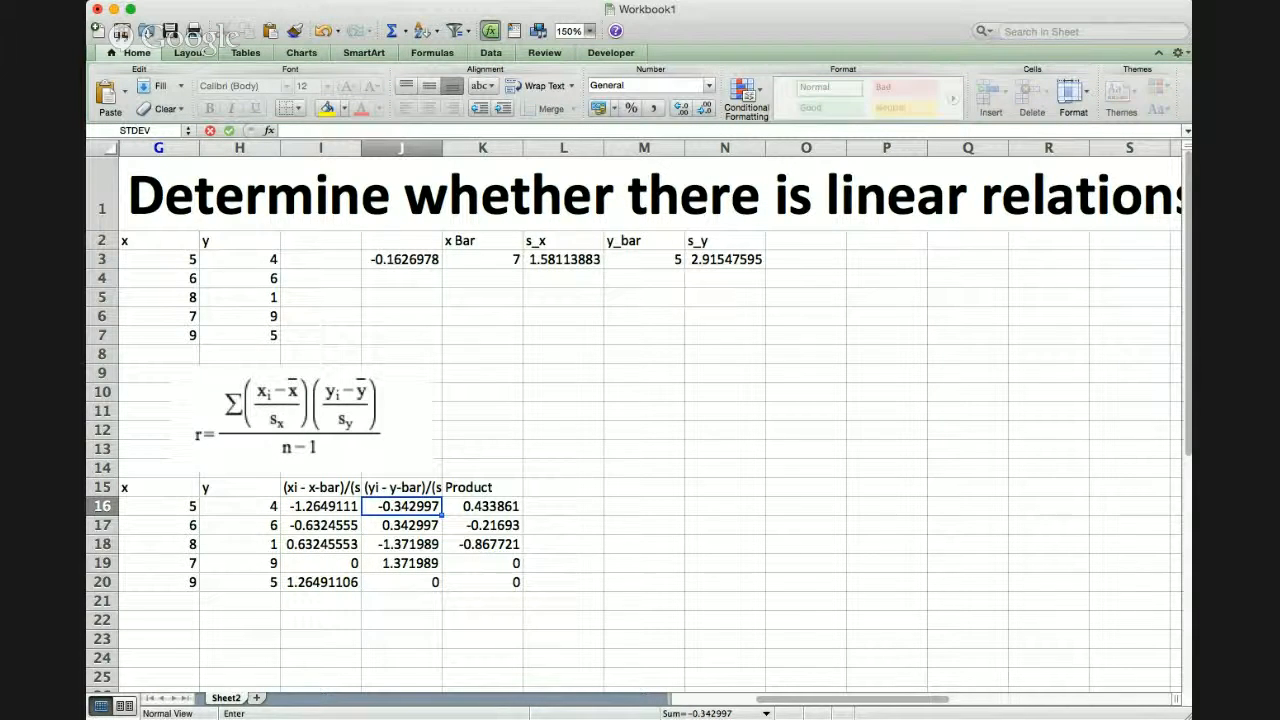
{"action": "left_click", "coordinate": [205, 510]}
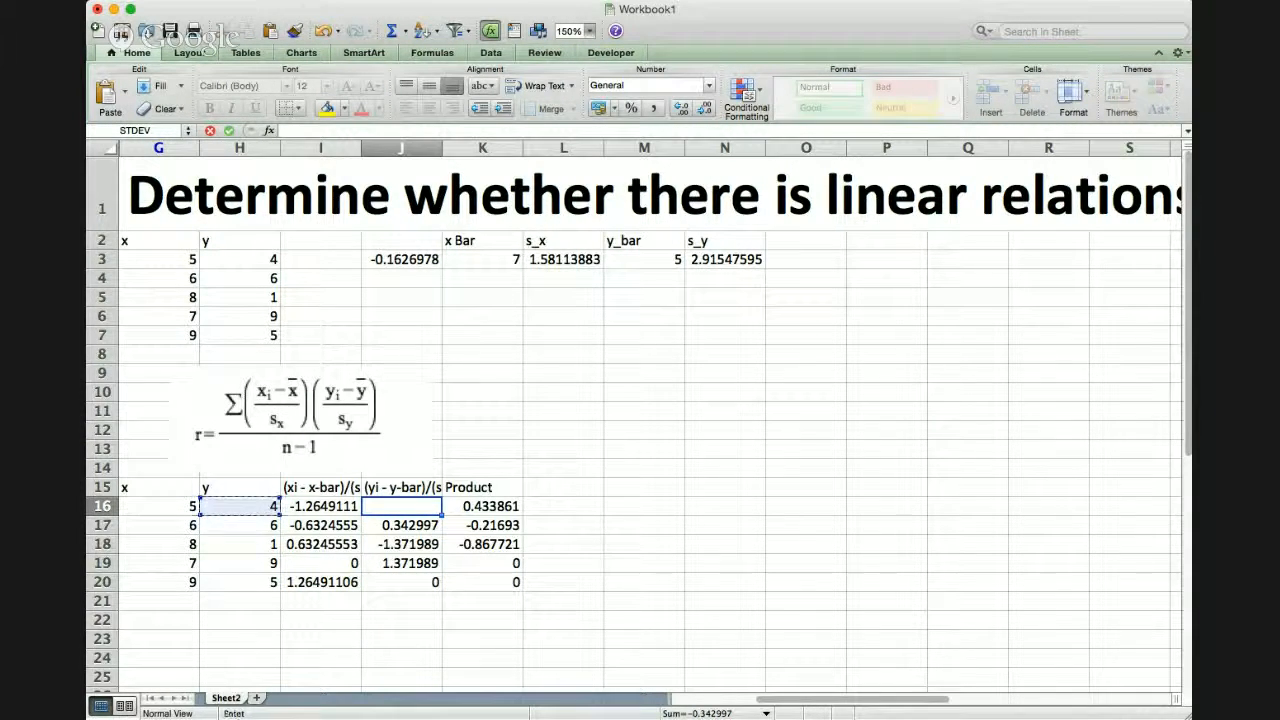
{"action": "key", "text": "BackSpace"}
{"action": "key", "text": "BackSpace"}
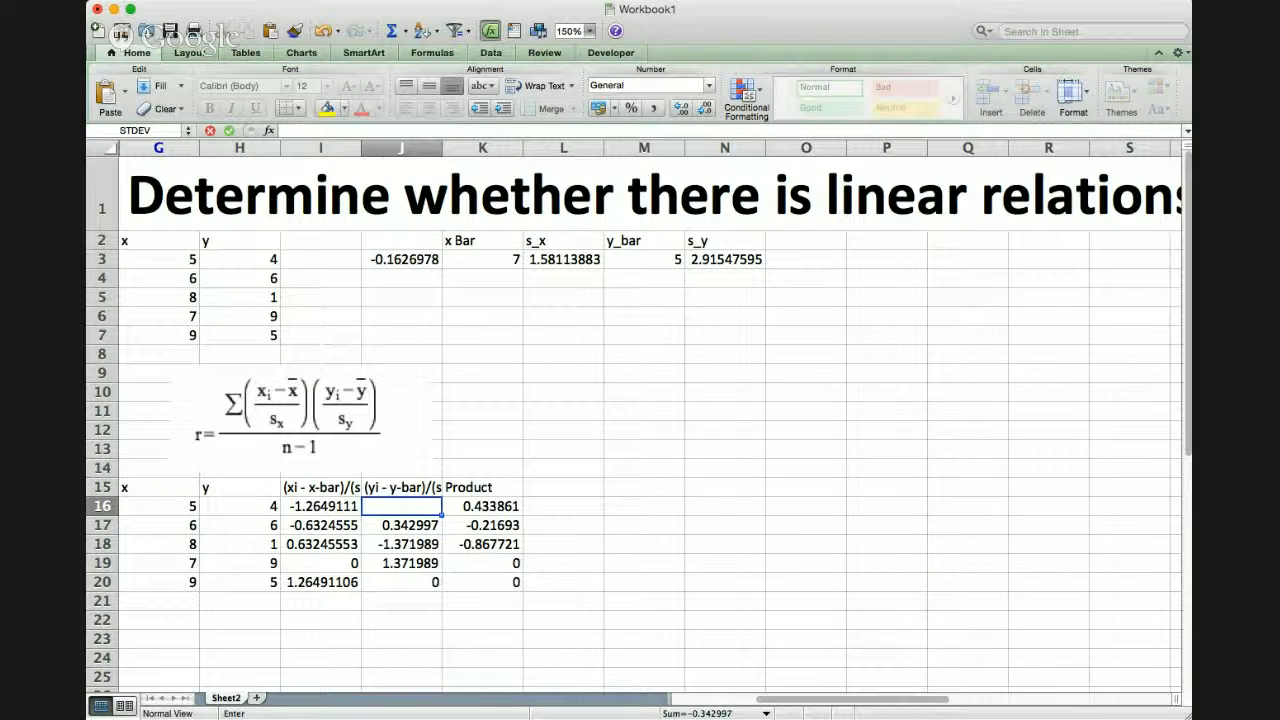
{"action": "left_click", "coordinate": [240, 507]}
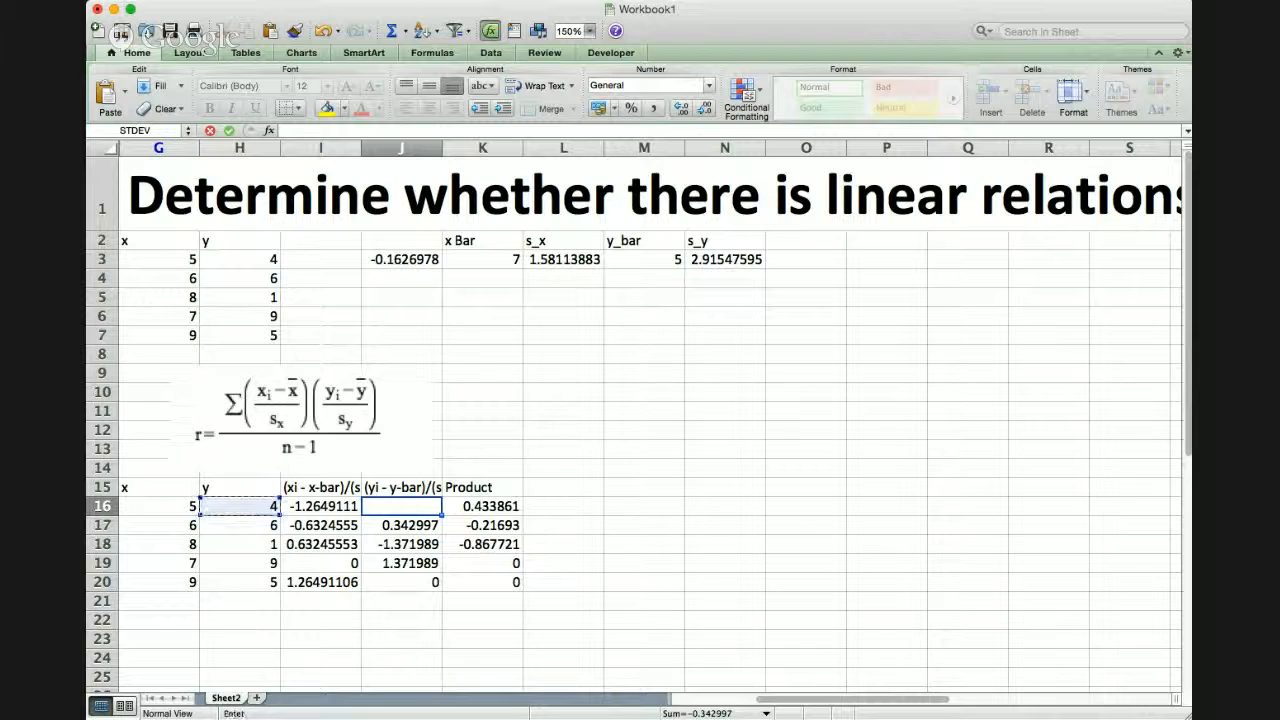
{"action": "left_click", "coordinate": [644, 260]}
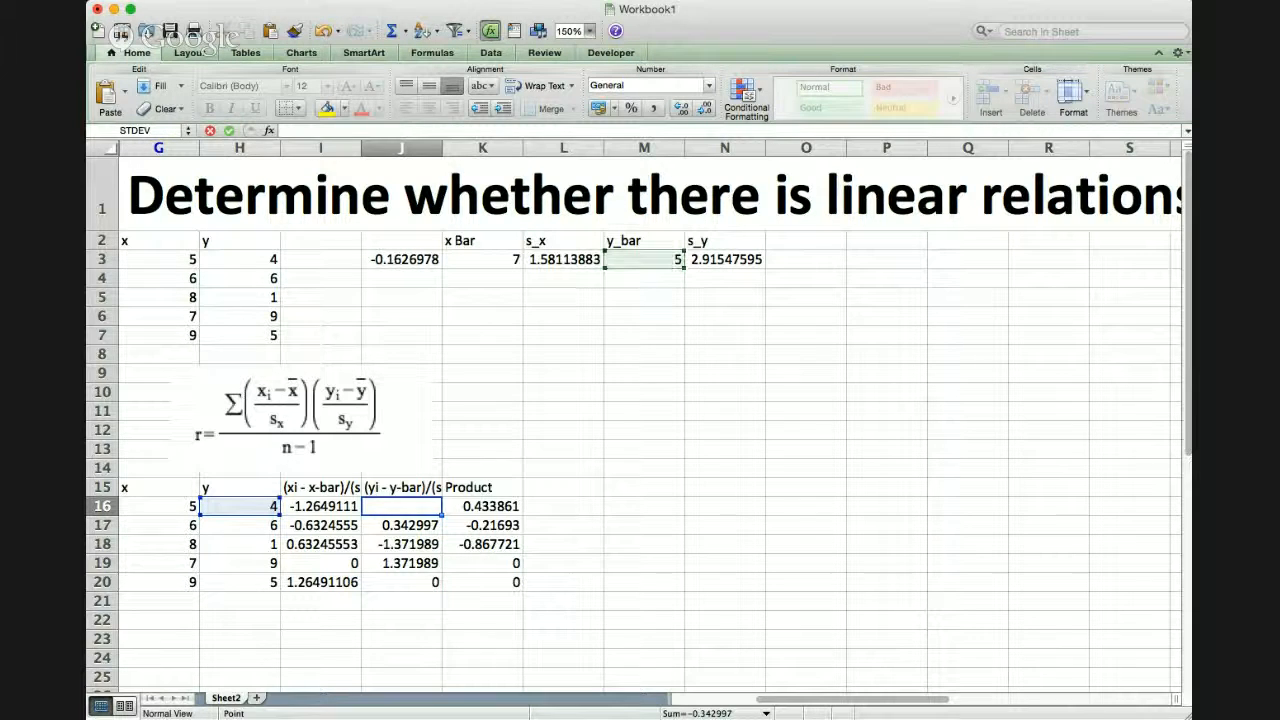
{"action": "type", "text": ")"}
{"action": "left_click", "coordinate": [725, 260]}
{"action": "key", "text": "Tab"}
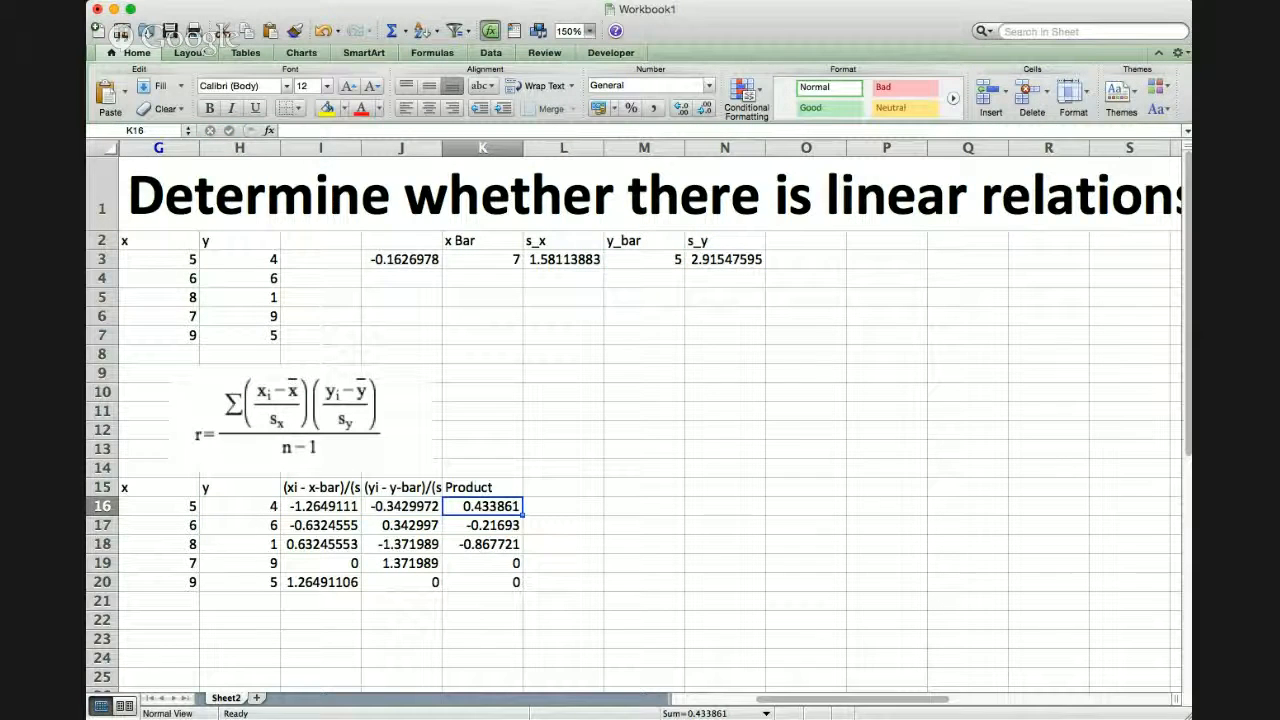
- Make the M3 and N3 references in J16 absolute and fill the formula down to J20
{"action": "key", "text": "Left"}
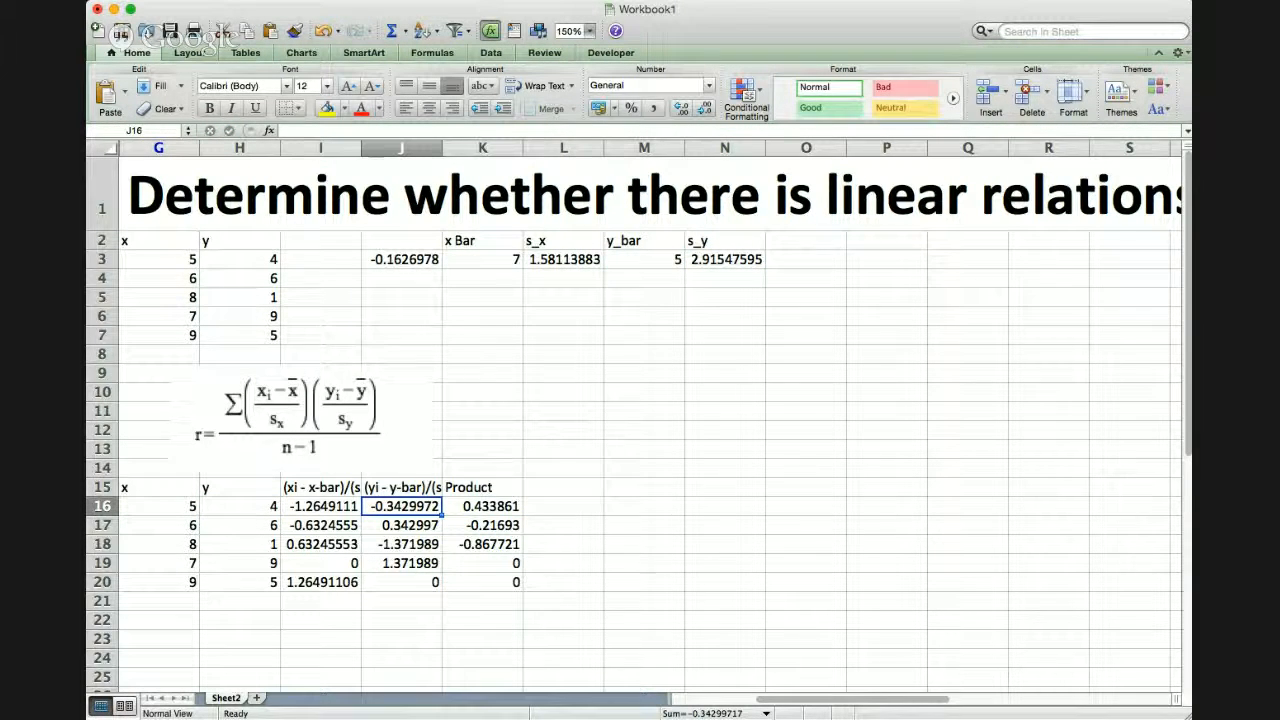
{"action": "double_click", "coordinate": [401, 507]}
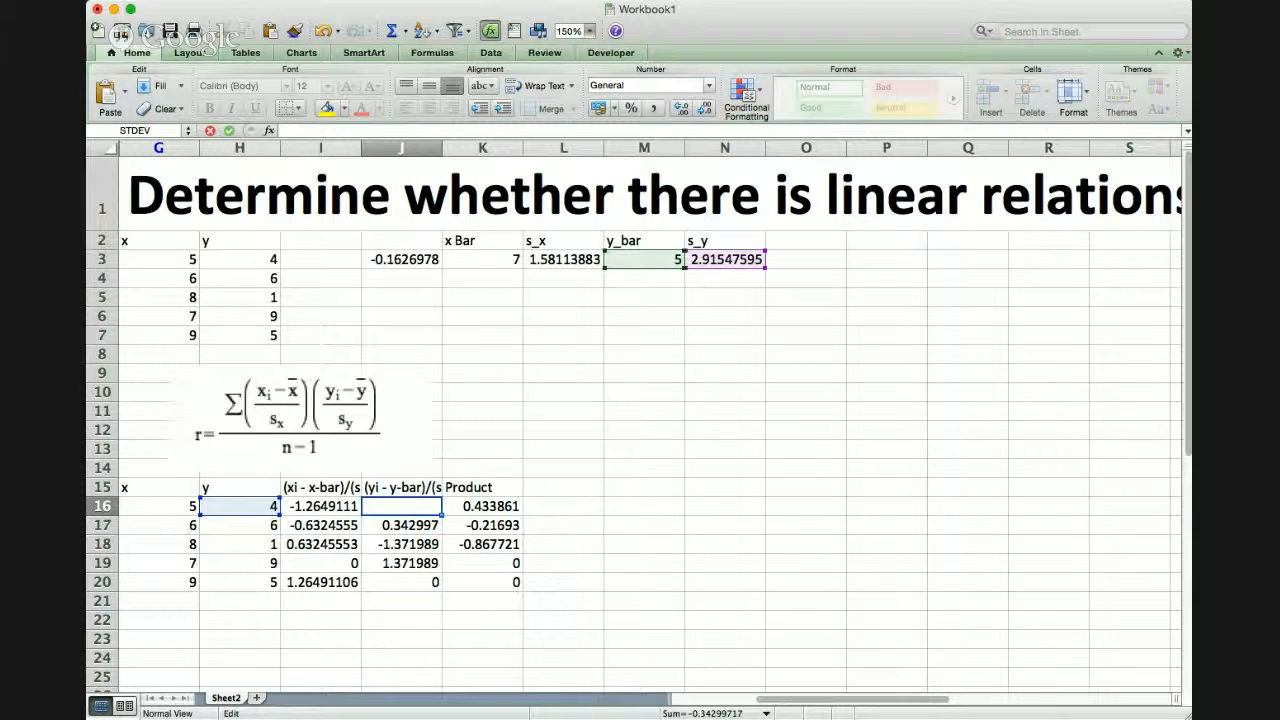
{"action": "key", "text": "Return"}
{"action": "left_click", "coordinate": [401, 507]}
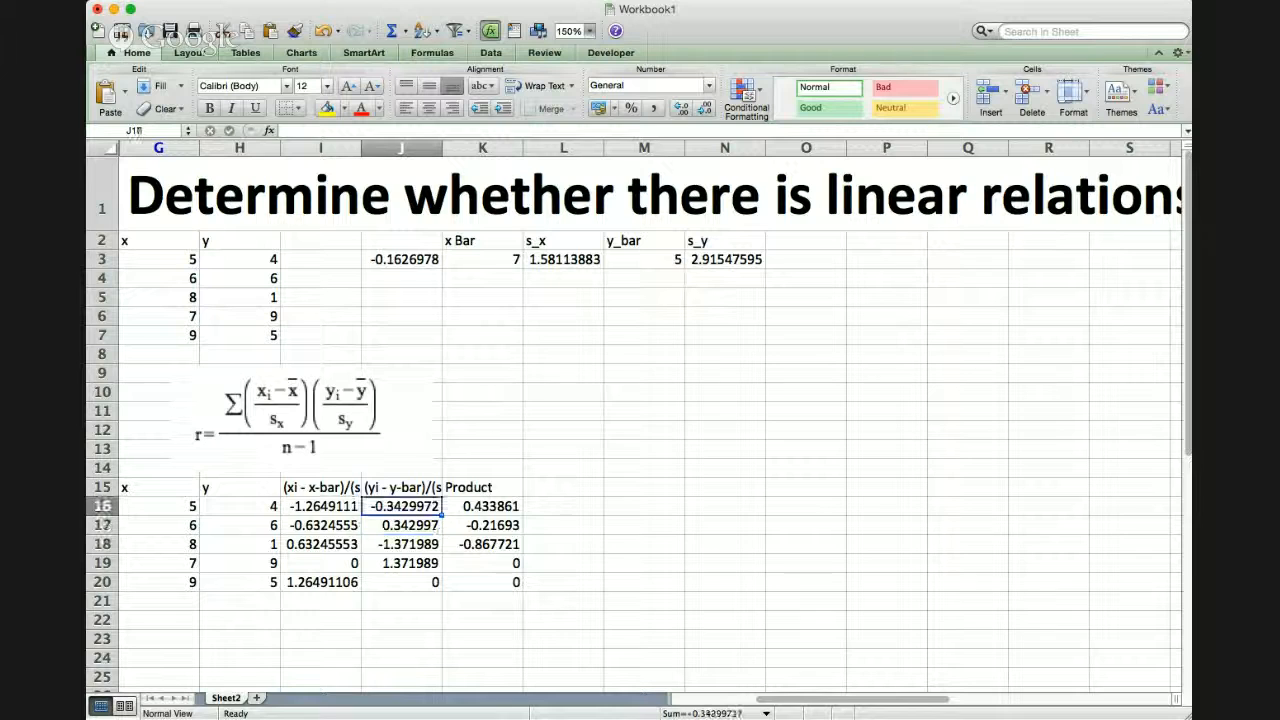
{"action": "left_click_drag", "start_coordinate": [440, 515], "coordinate": [440, 590]}
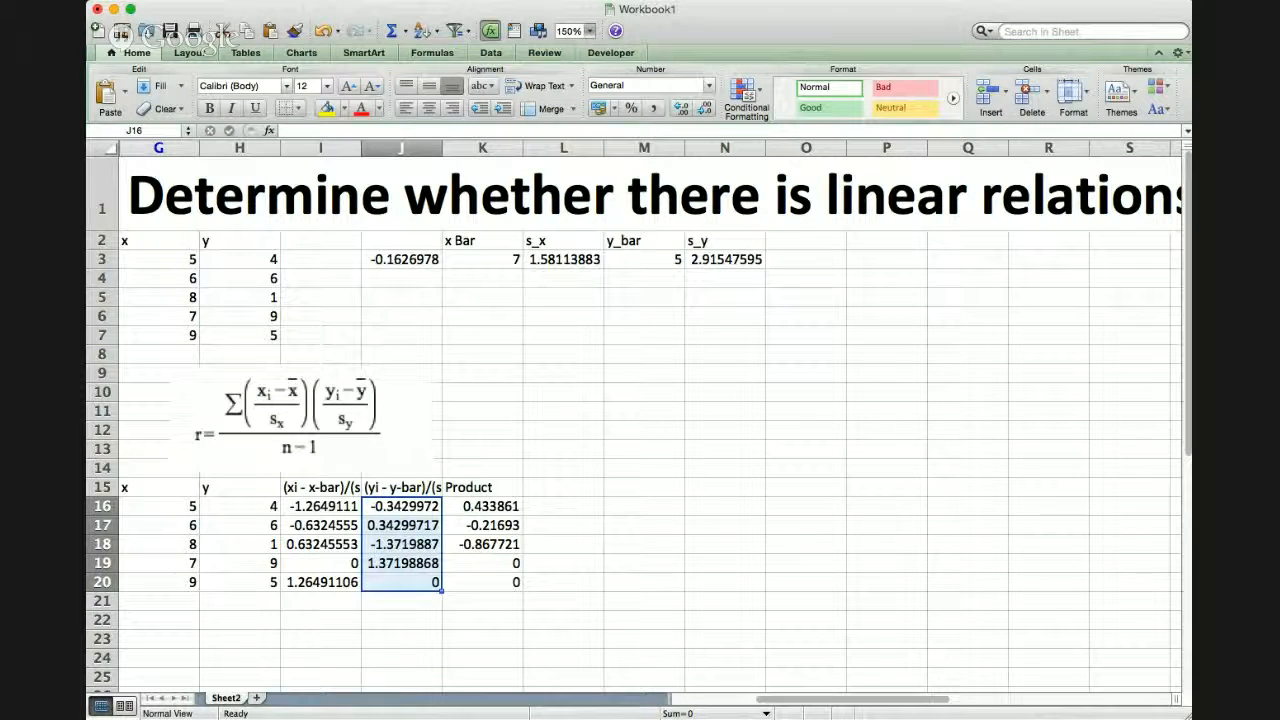
- Highlight the standardized x column I15:I20 and the standardized y column J15:J20 for review
{"action": "left_click", "coordinate": [483, 507]}
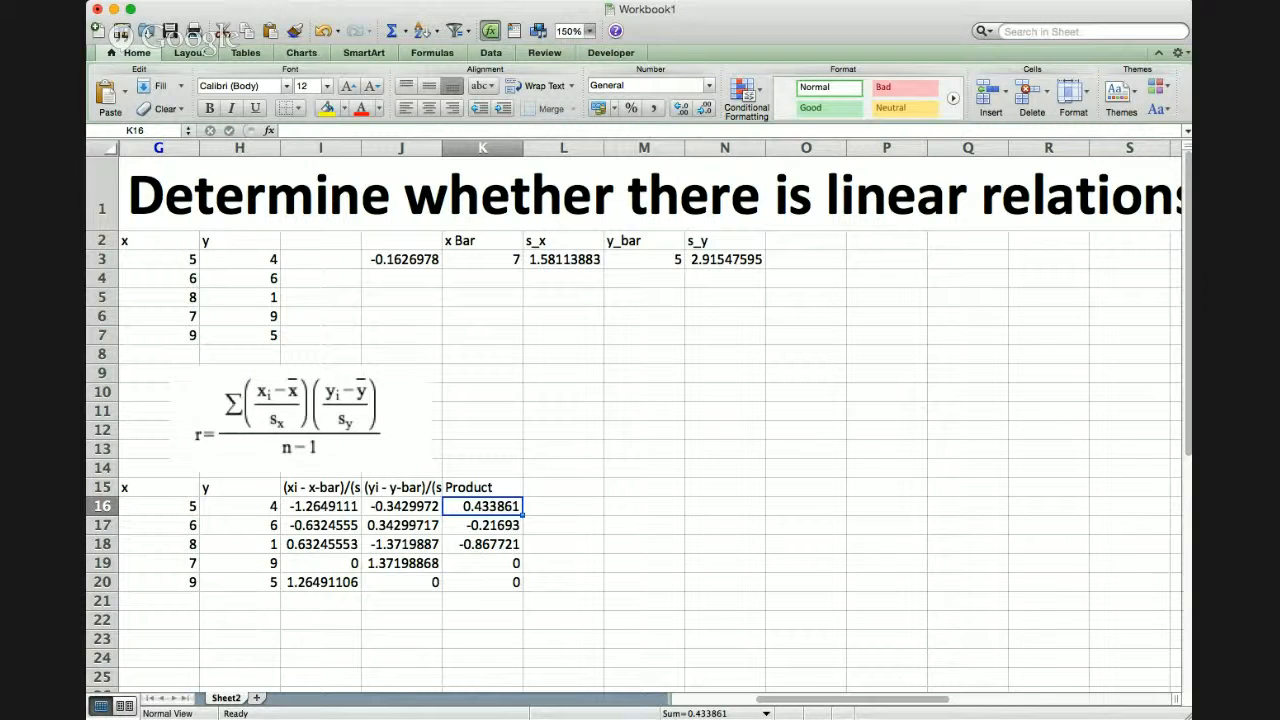
{"action": "key", "text": "super+Tab"}
{"action": "key", "text": "super+Tab"}
{"action": "left_click_drag", "start_coordinate": [320, 487], "coordinate": [320, 582]}
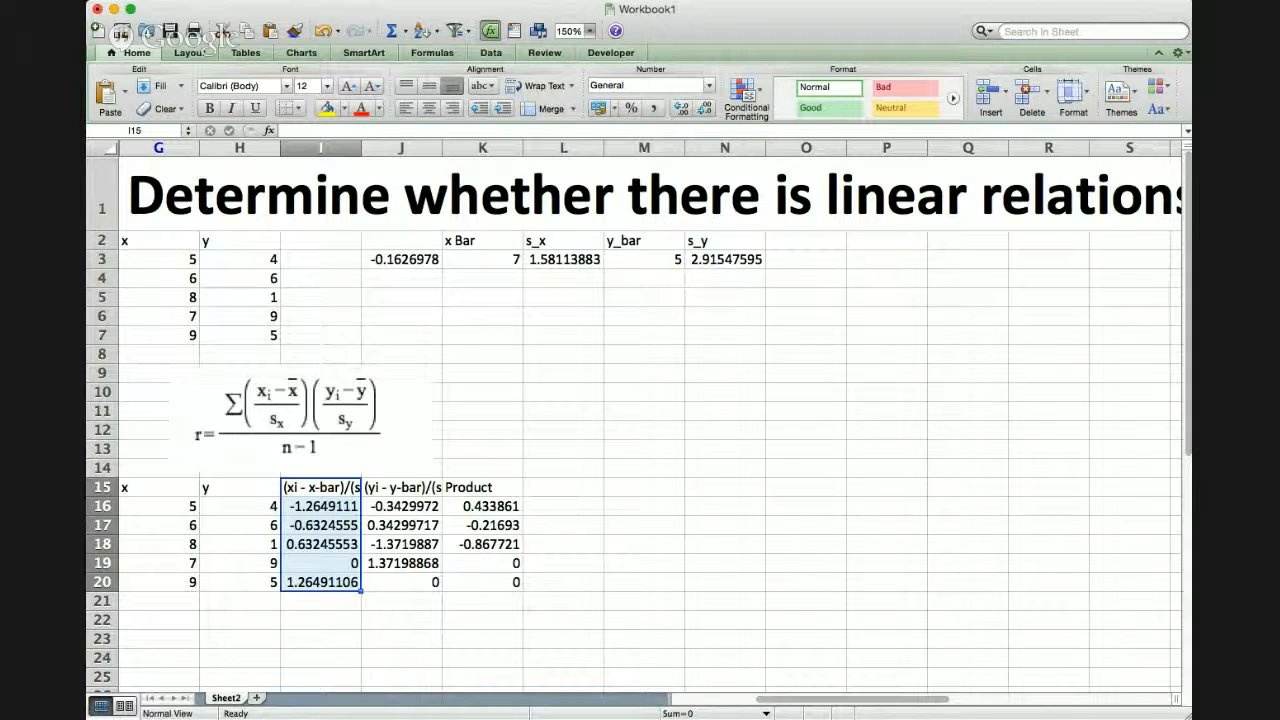
{"action": "left_click_drag", "start_coordinate": [402, 487], "coordinate": [402, 582]}
- Enter =I16*J16 in the Product cell K16 and fill the formula down to K20
{"action": "left_click", "coordinate": [482, 506]}
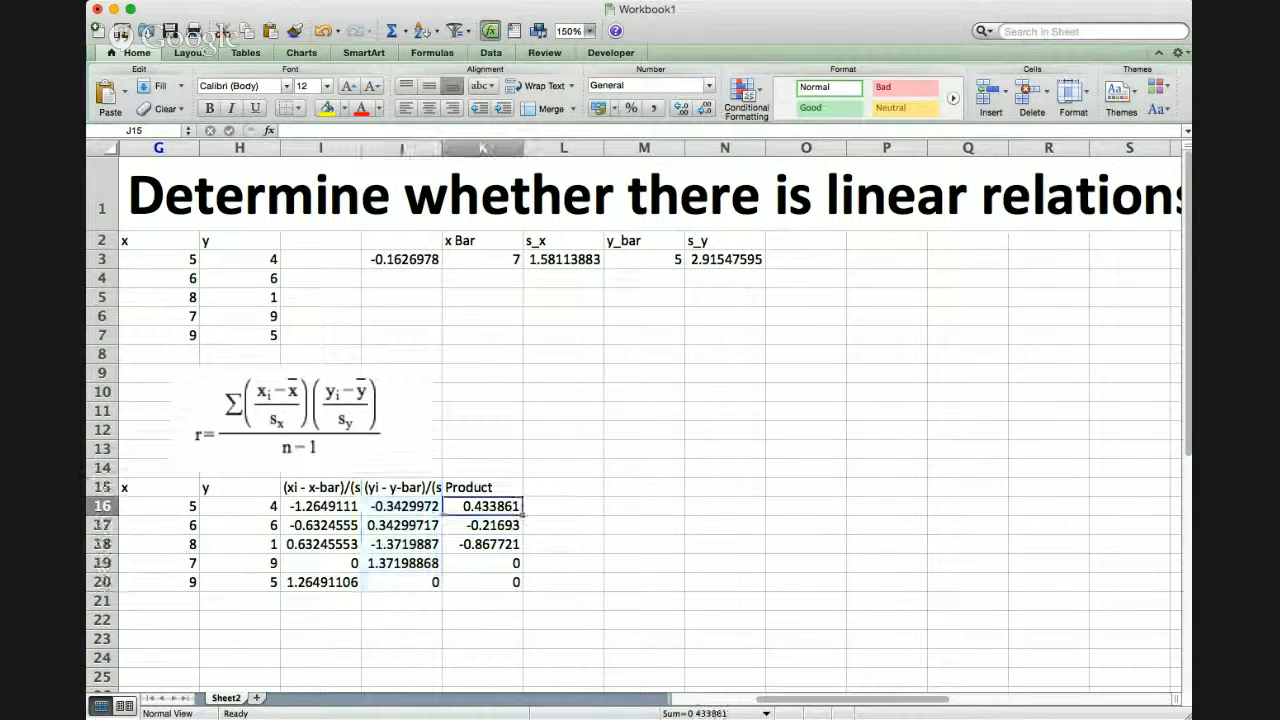
{"action": "type", "text": "="}
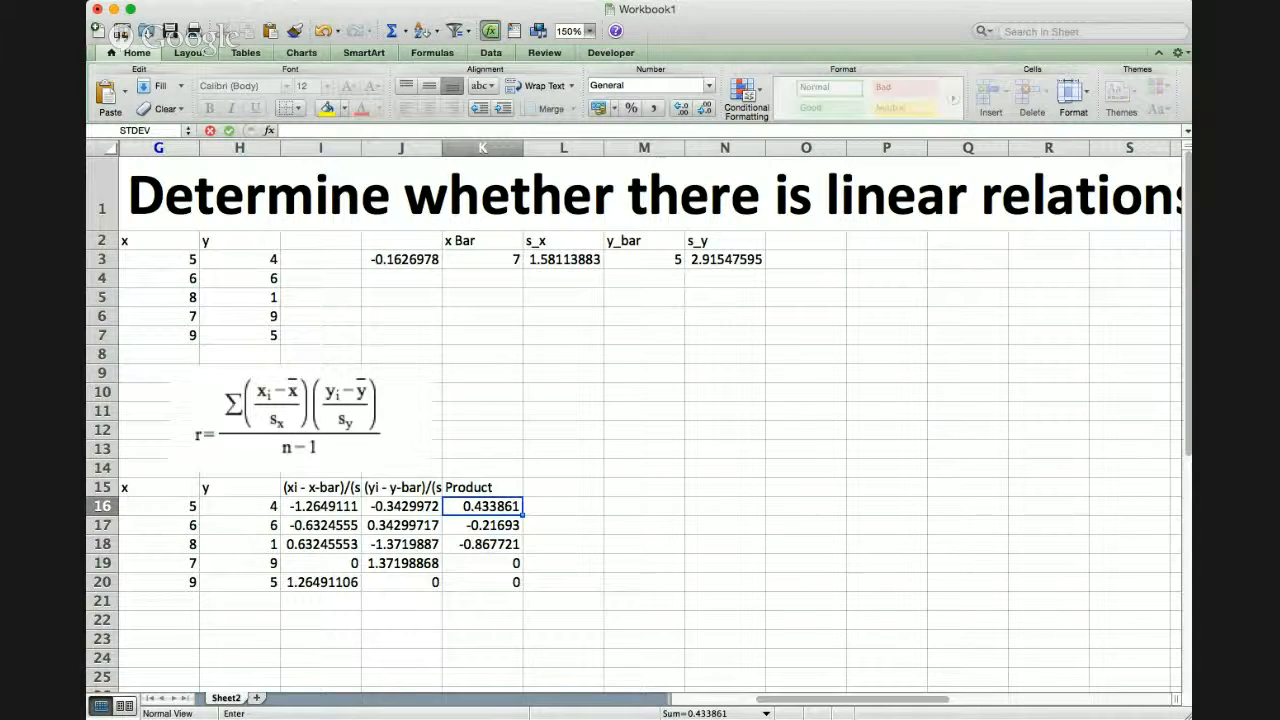
{"action": "left_click", "coordinate": [321, 506]}
{"action": "type", "text": "*"}
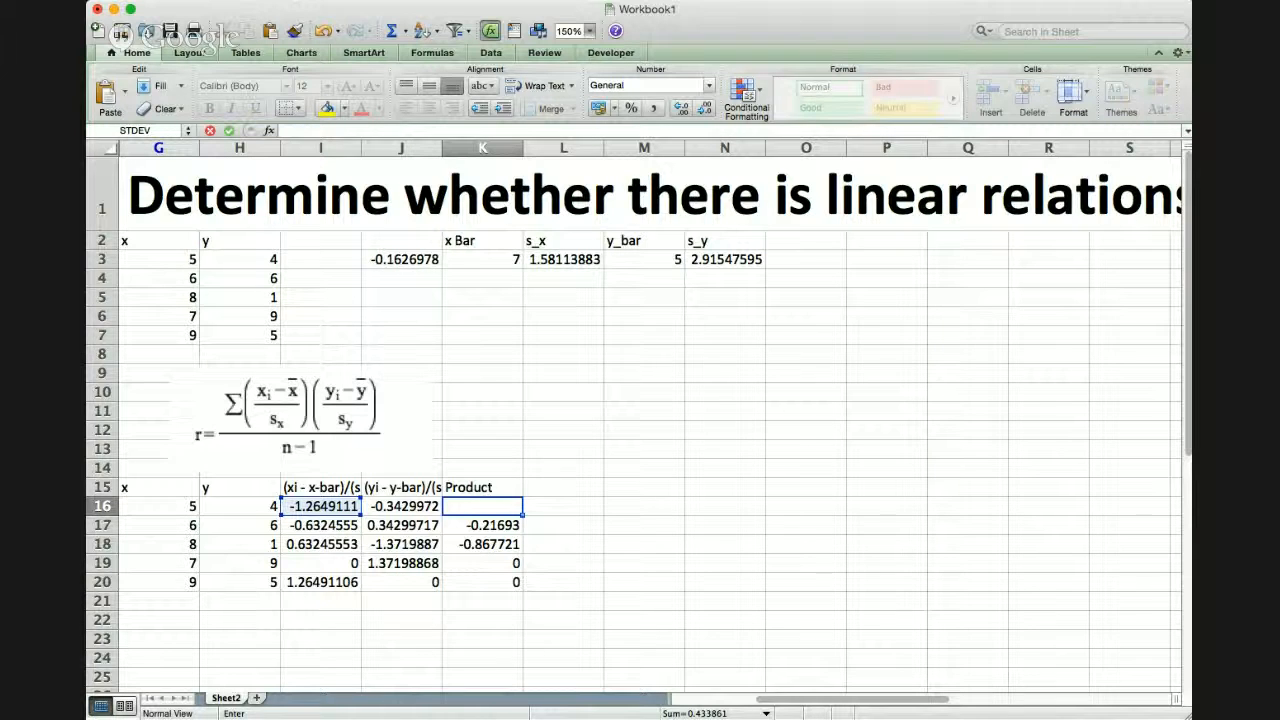
{"action": "left_click", "coordinate": [402, 506]}
{"action": "key", "text": "Return"}
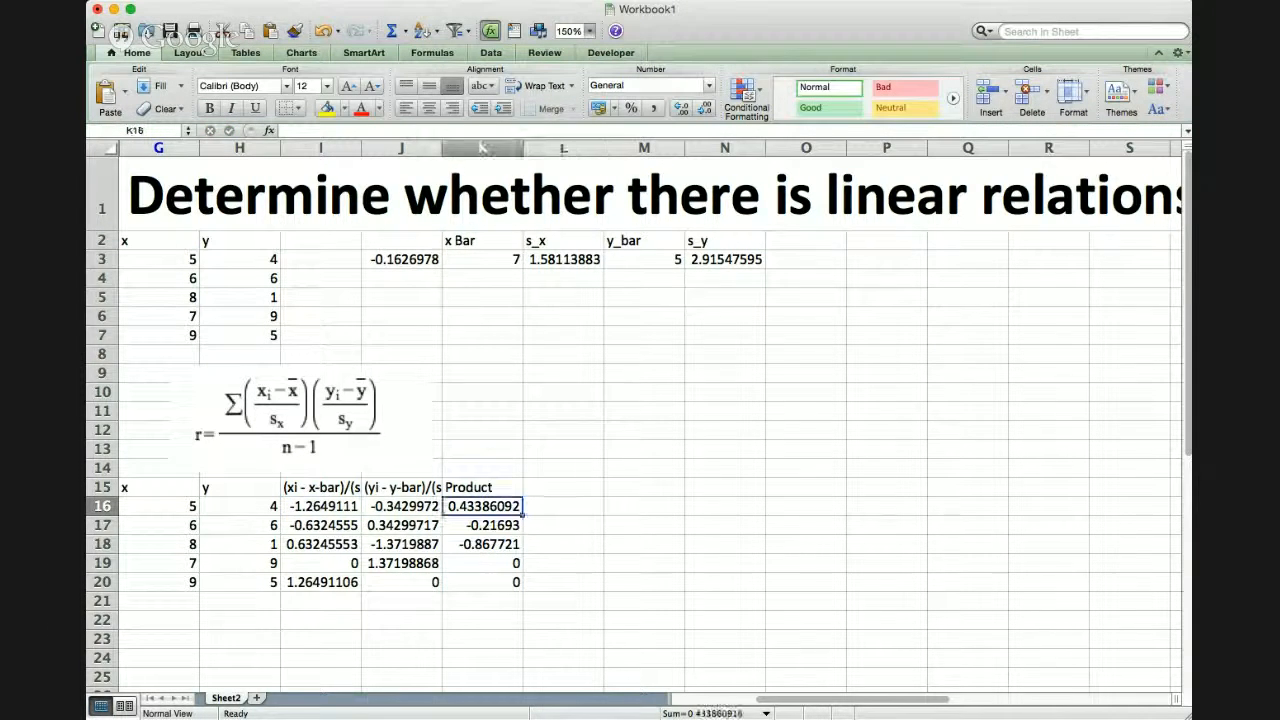
{"action": "double_click", "coordinate": [522, 515]}
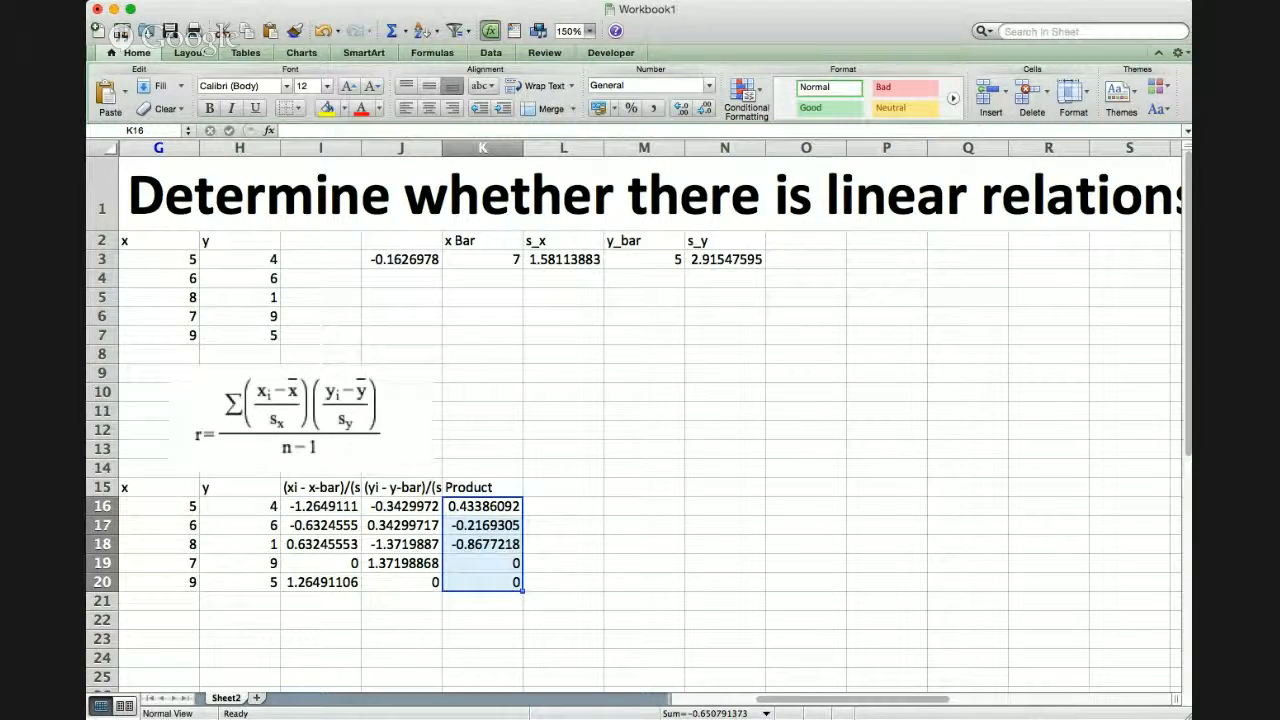
- Sum the Product values K16:K20 in cell K21 and make the total bold
{"action": "left_click", "coordinate": [563, 525]}
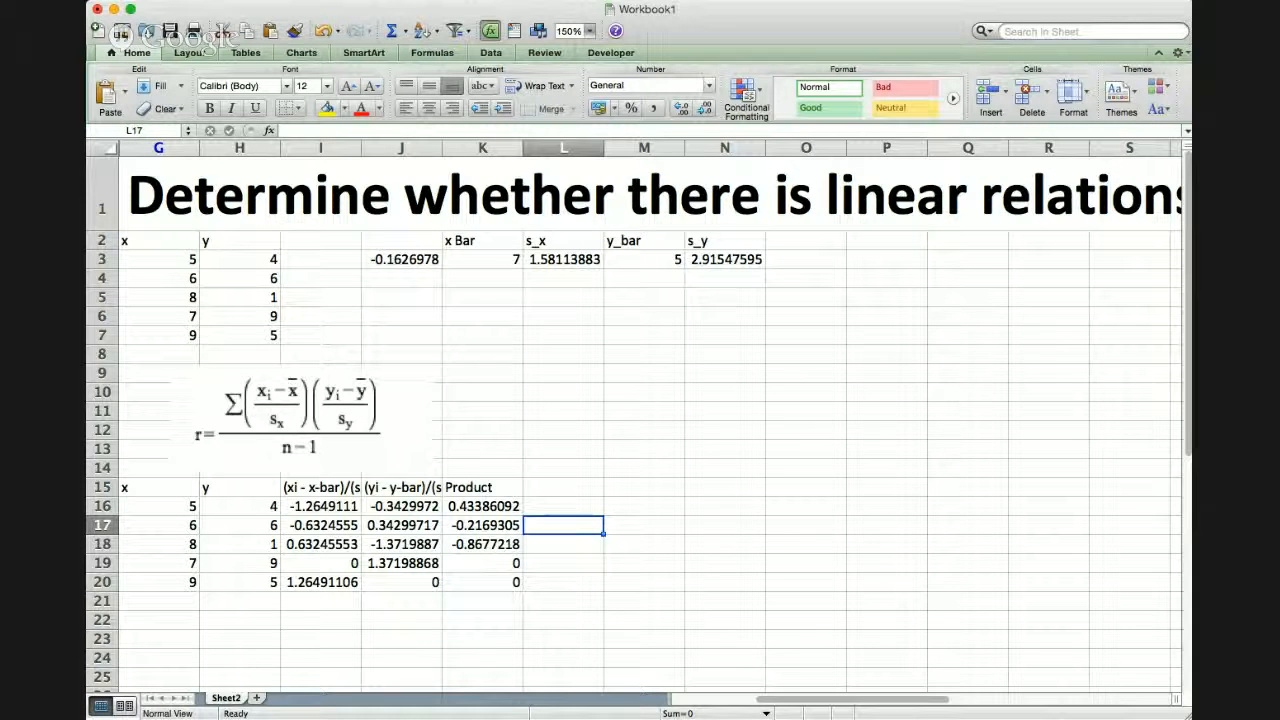
{"action": "left_click", "coordinate": [563, 506]}
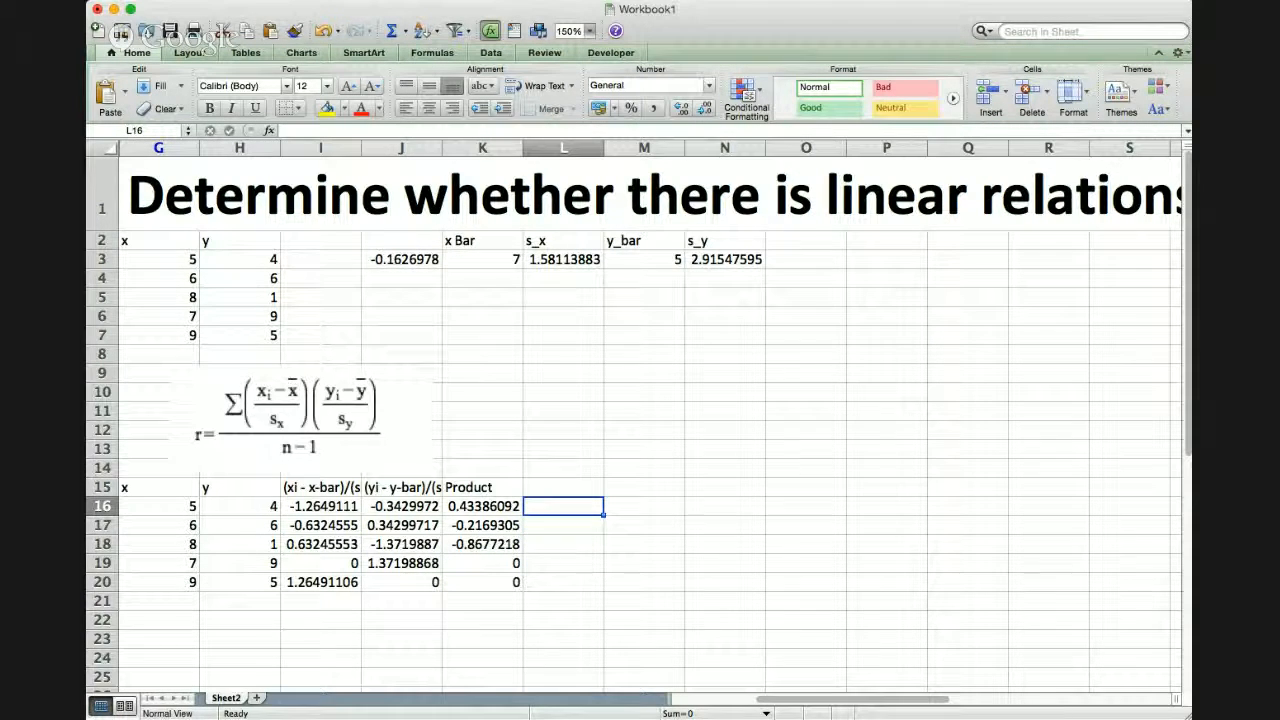
{"action": "left_click", "coordinate": [482, 620]}
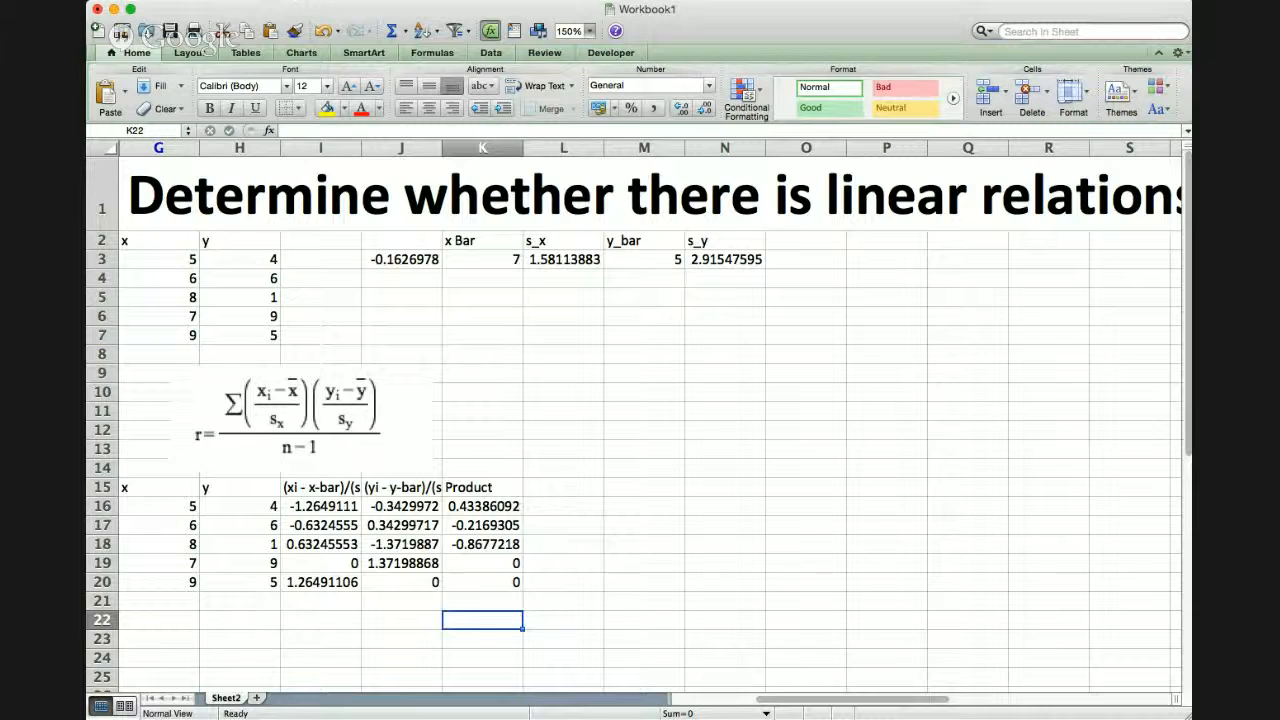
{"action": "left_click", "coordinate": [482, 601]}
{"action": "type", "text": "="}
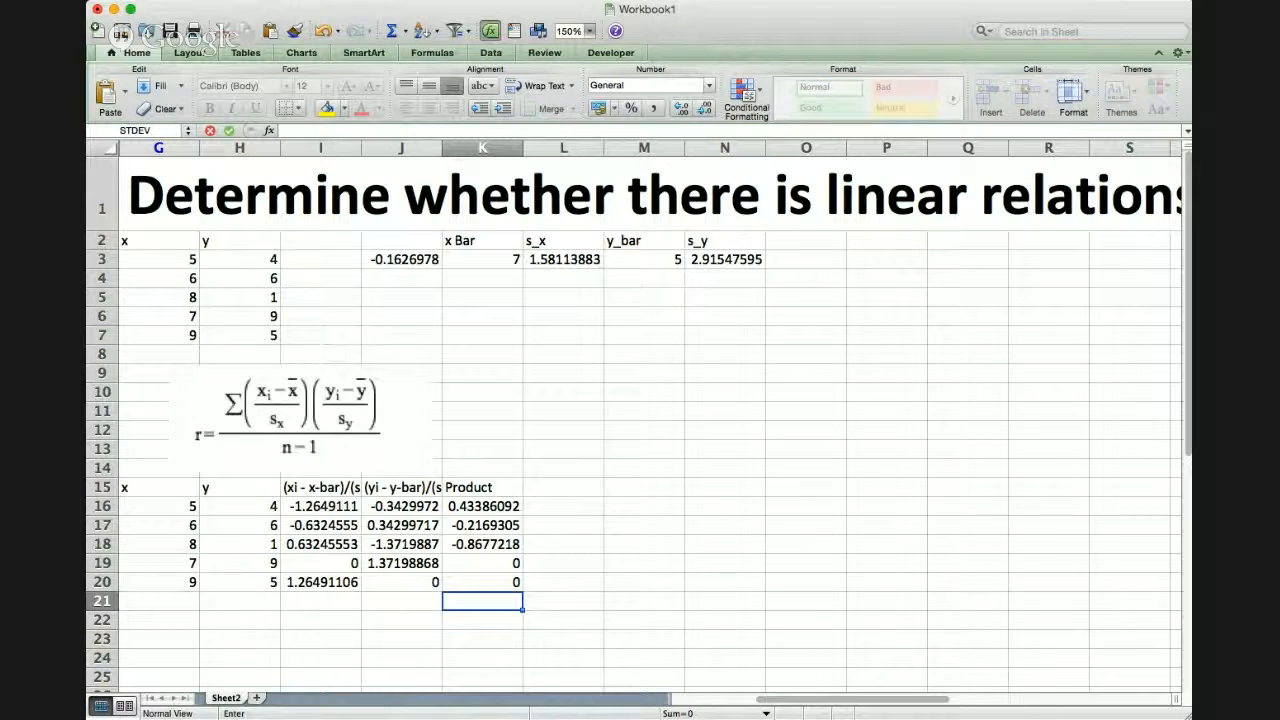
{"action": "left_click_drag", "start_coordinate": [483, 506], "coordinate": [483, 582]}
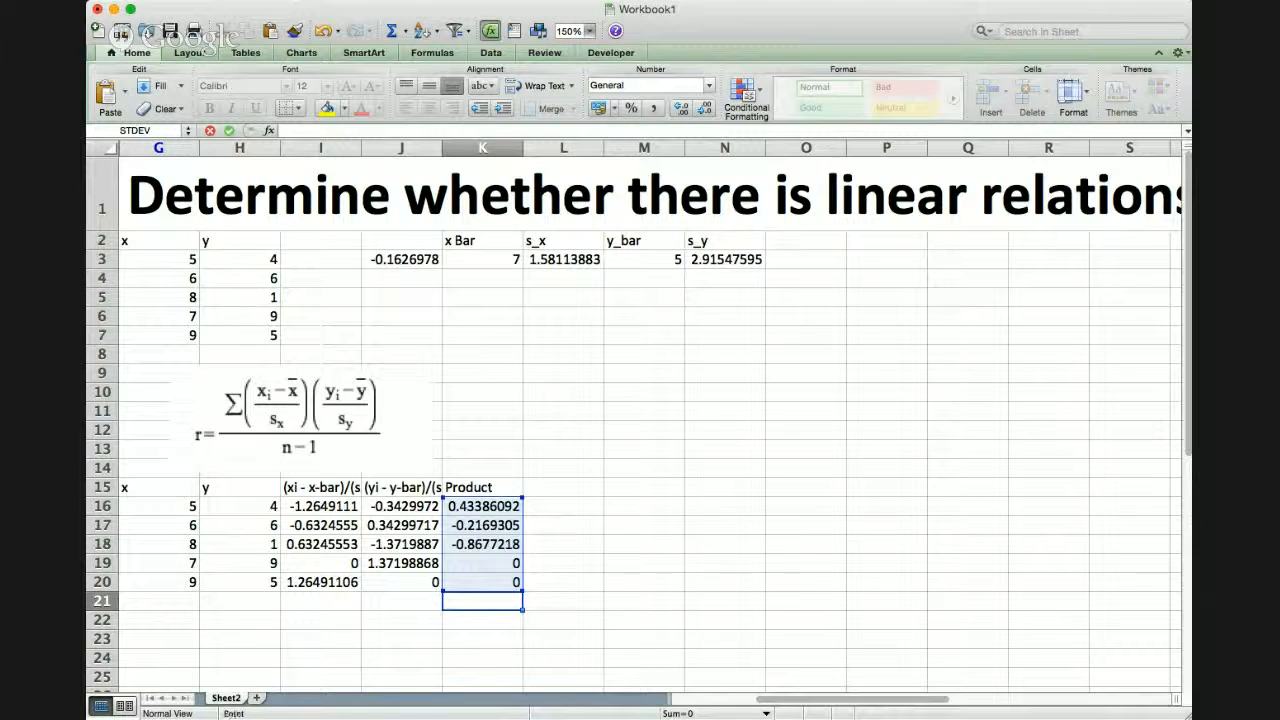
{"action": "key", "text": "Tab"}
{"action": "left_click", "coordinate": [483, 601]}
{"action": "key", "text": "super+b"}
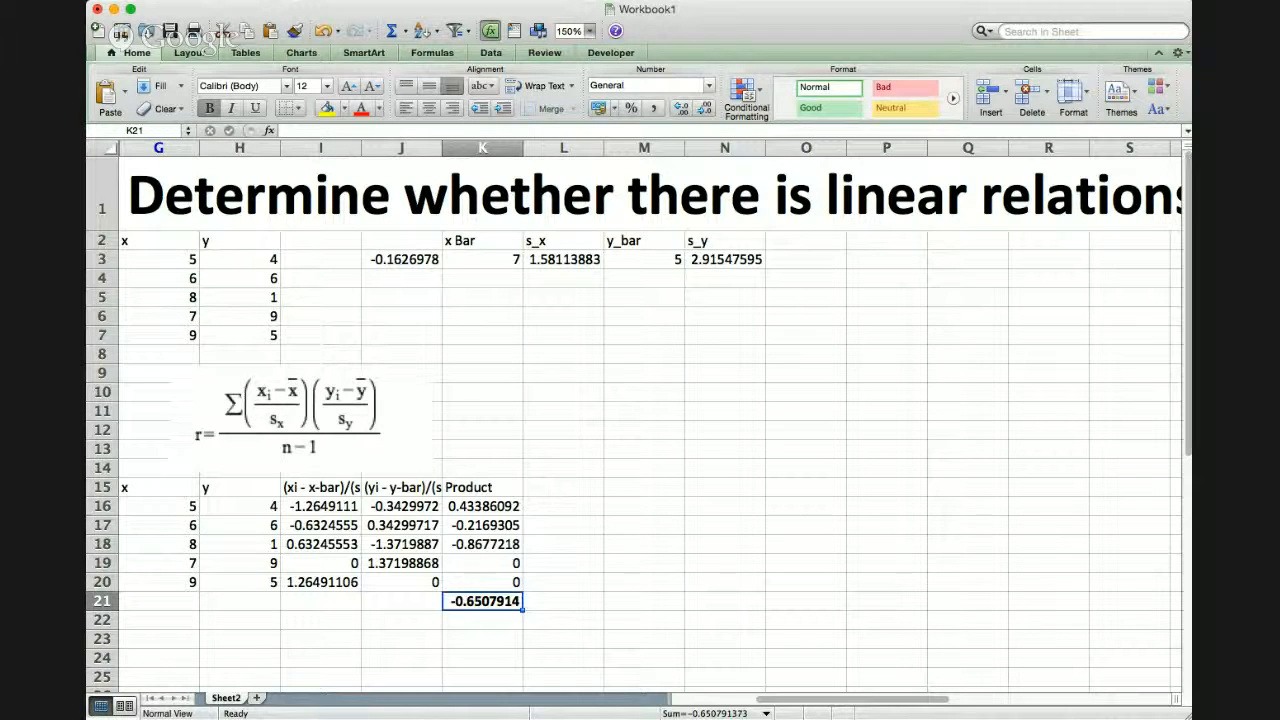
- Enter a formula in K11 that divides the Product total in K21 by 4
{"action": "left_click", "coordinate": [401, 601]}
{"action": "left_click", "coordinate": [483, 601]}
{"action": "left_click", "coordinate": [563, 601]}
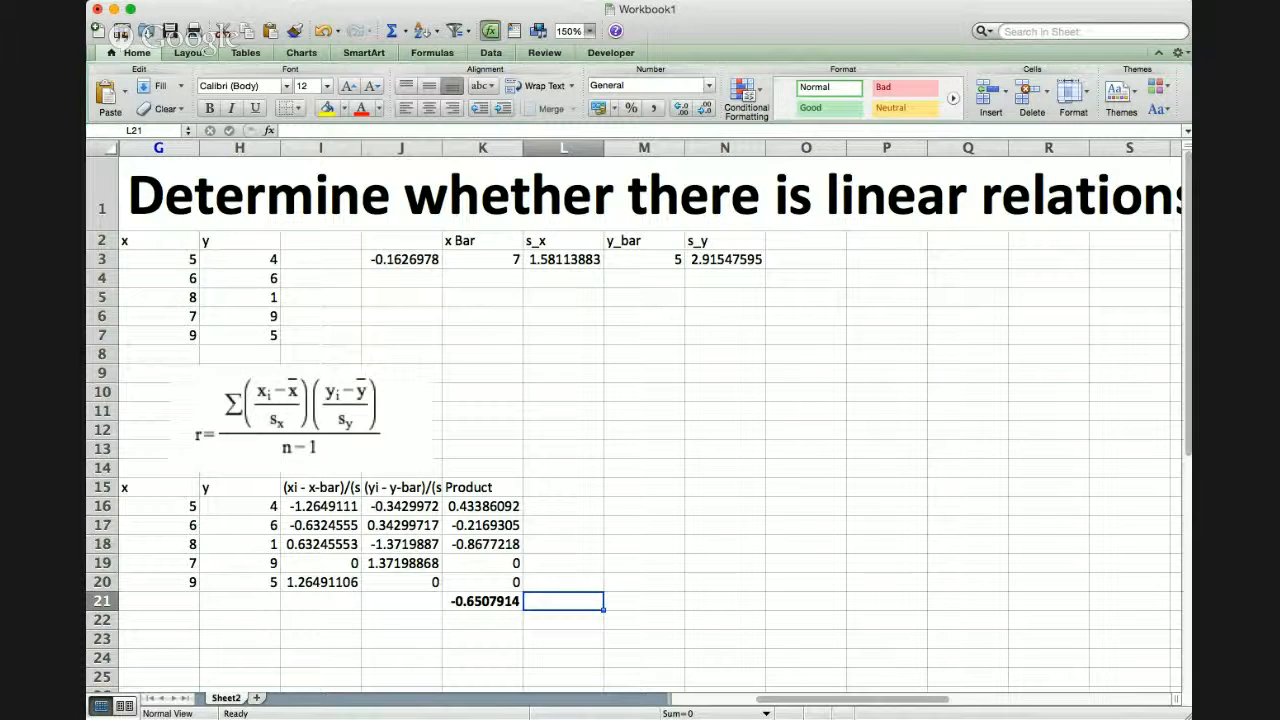
{"action": "left_click", "coordinate": [483, 411]}
{"action": "type", "text": "="}
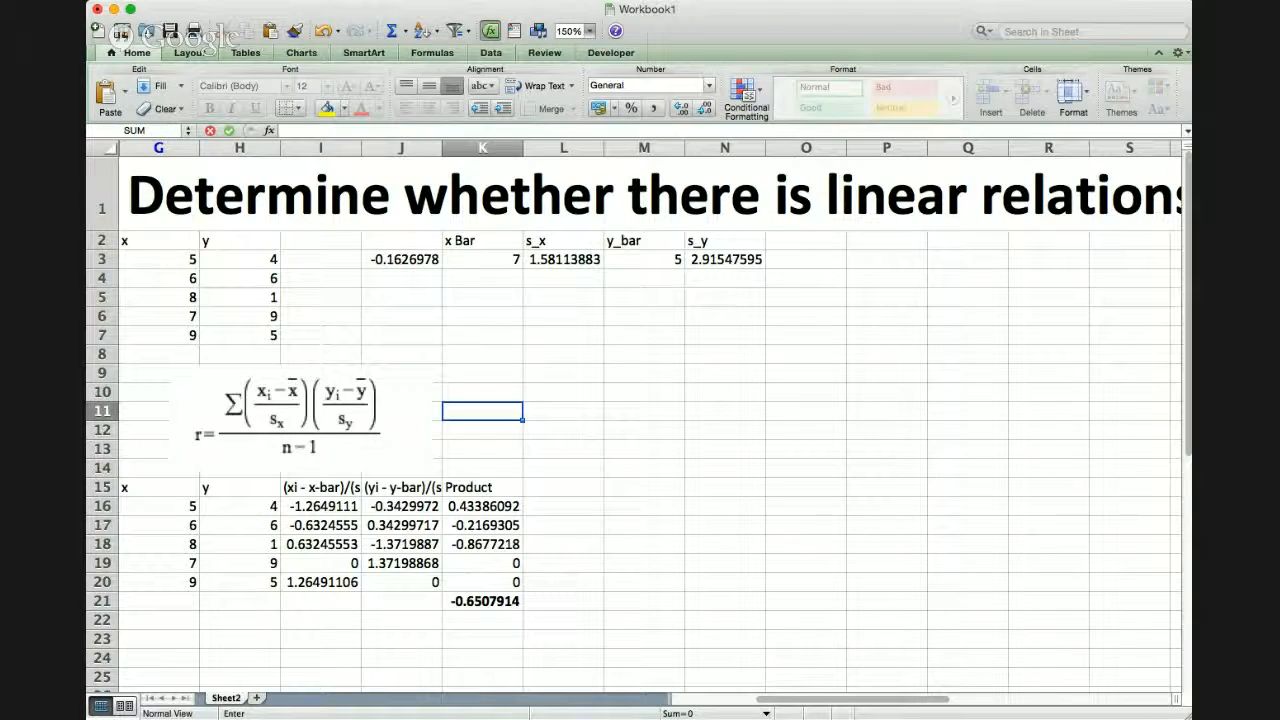
{"action": "left_click", "coordinate": [483, 601]}
{"action": "type", "text": "/"}
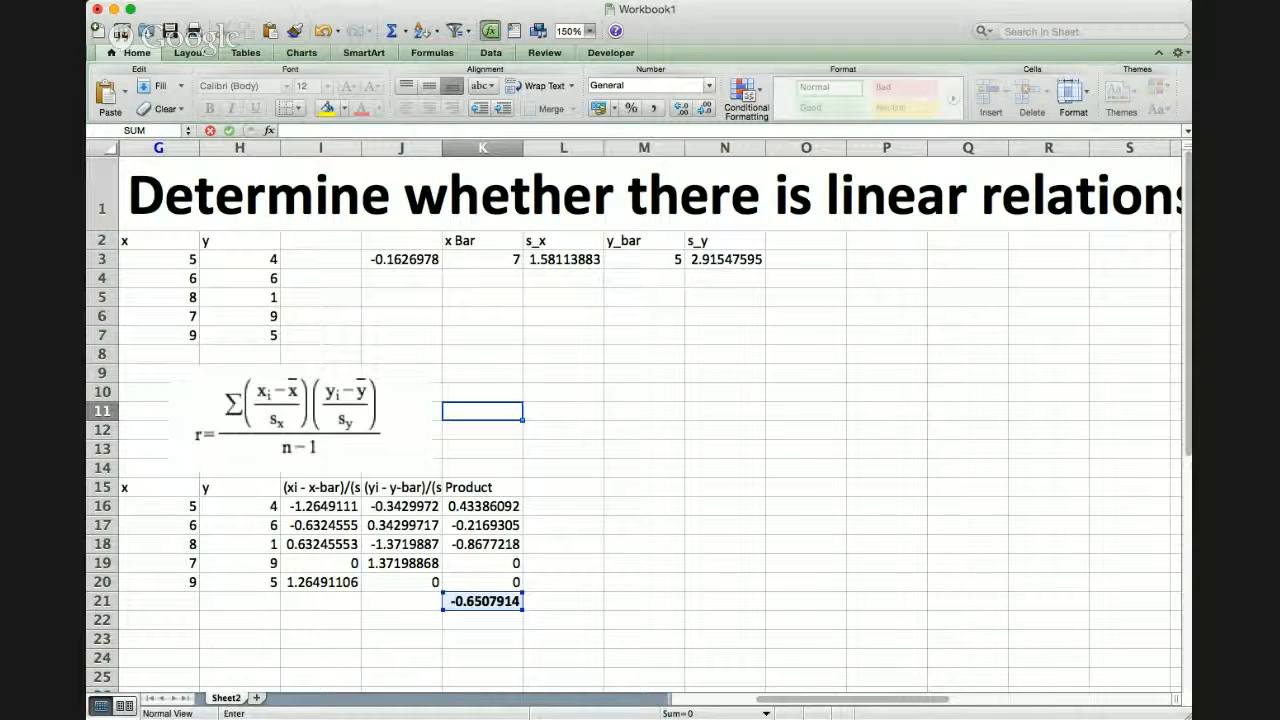
{"action": "type", "text": "4"}
{"action": "key", "text": "Return"}
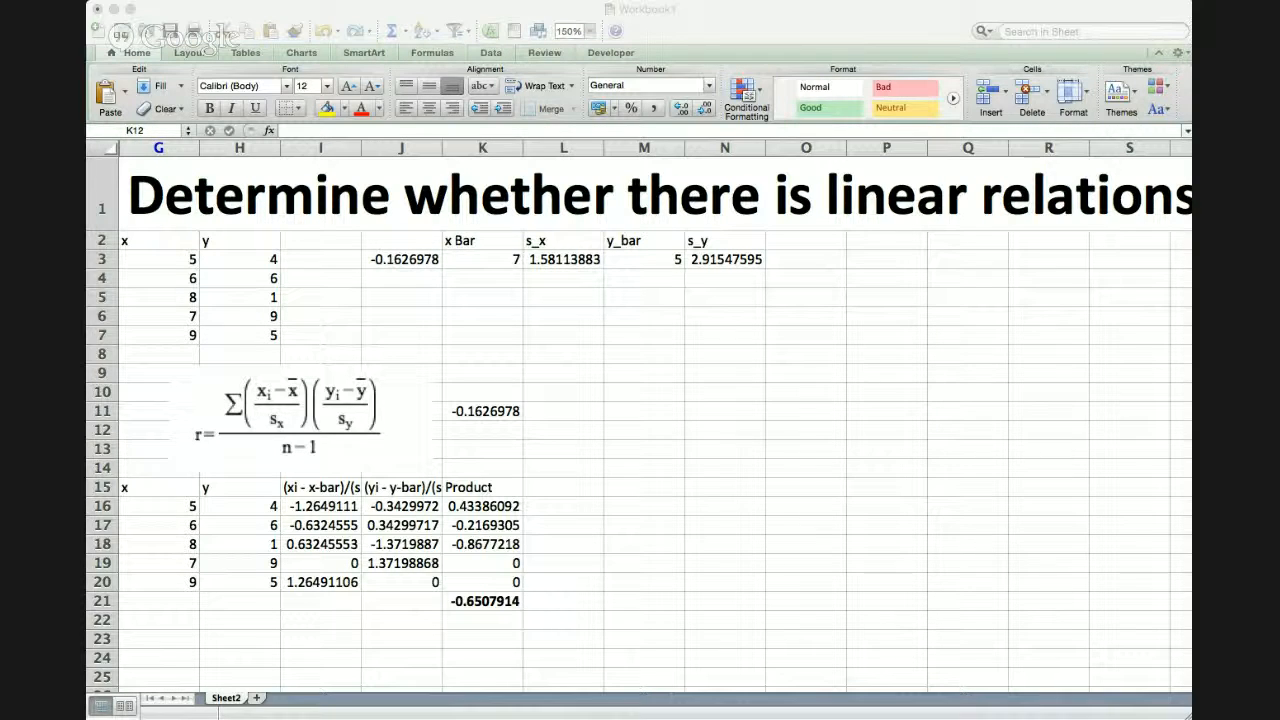
- Enter the label "Critical Value using Table:" in L11 and the value 0.878 in N11
{"action": "left_click", "coordinate": [563, 411]}
{"action": "left_click", "coordinate": [563, 411]}
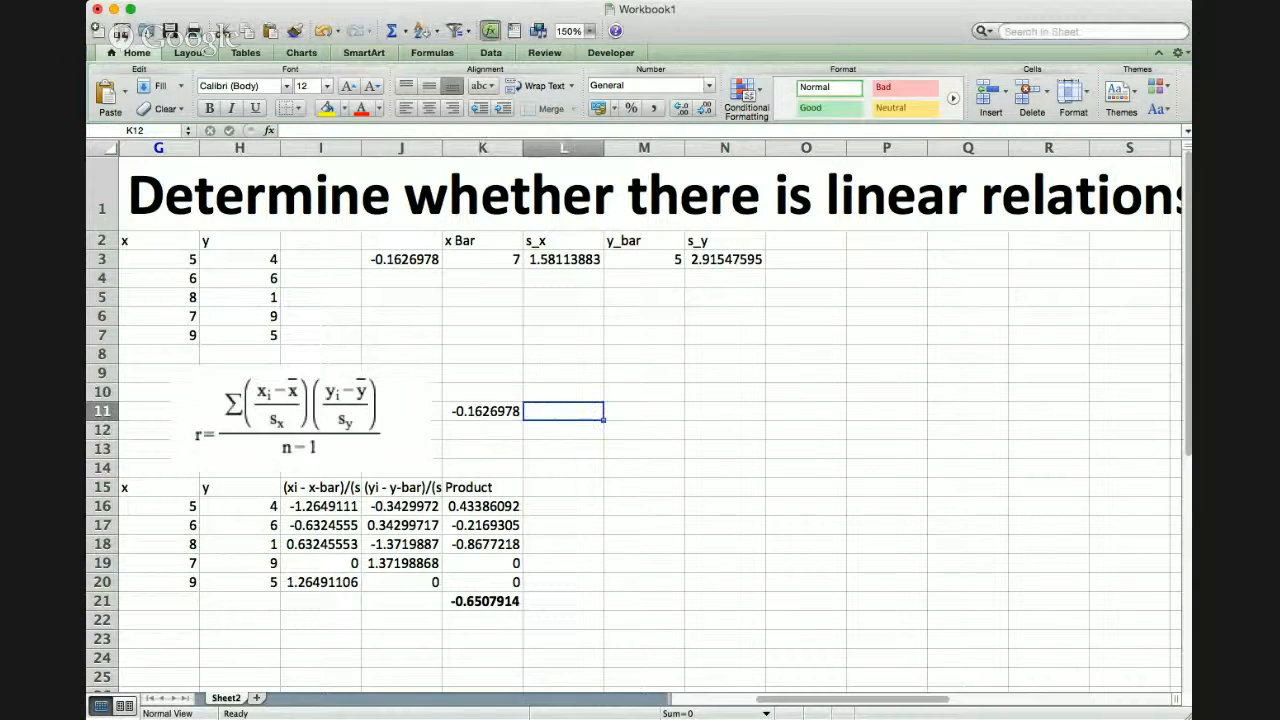
{"action": "double_click", "coordinate": [563, 411]}
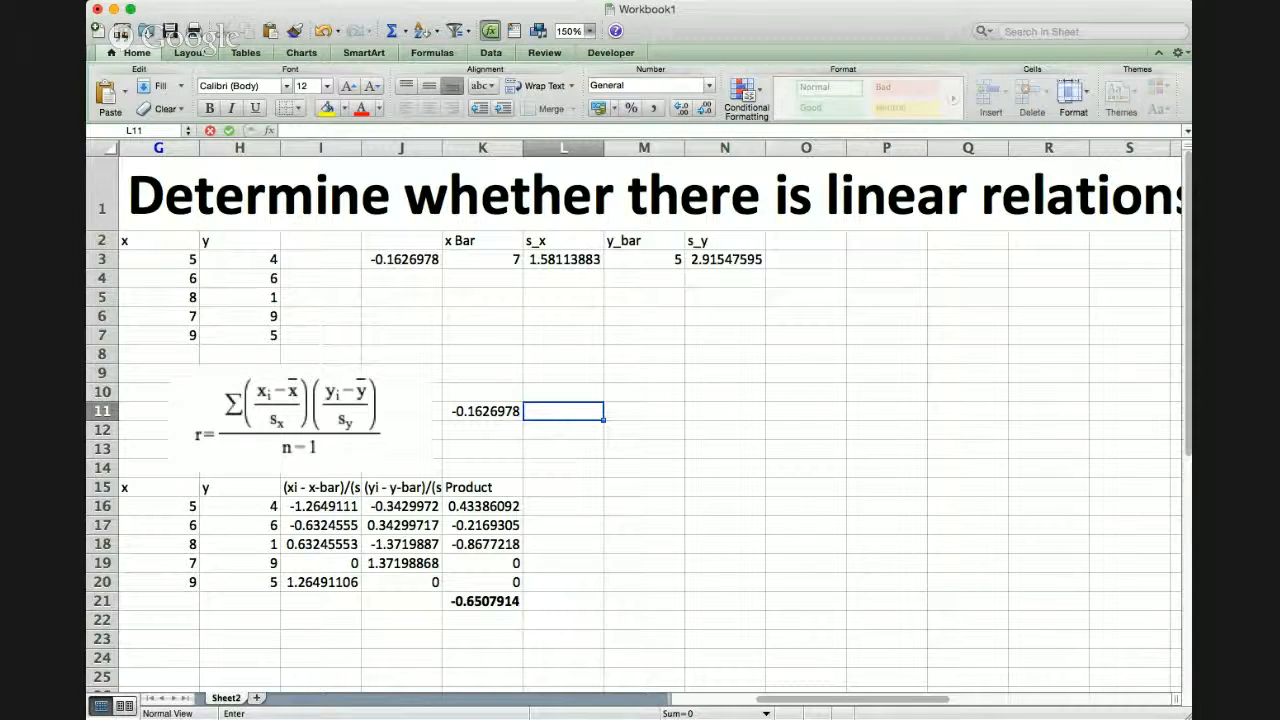
{"action": "type", "text": "Critical Value using Table:"}
{"action": "key", "text": "Tab"}
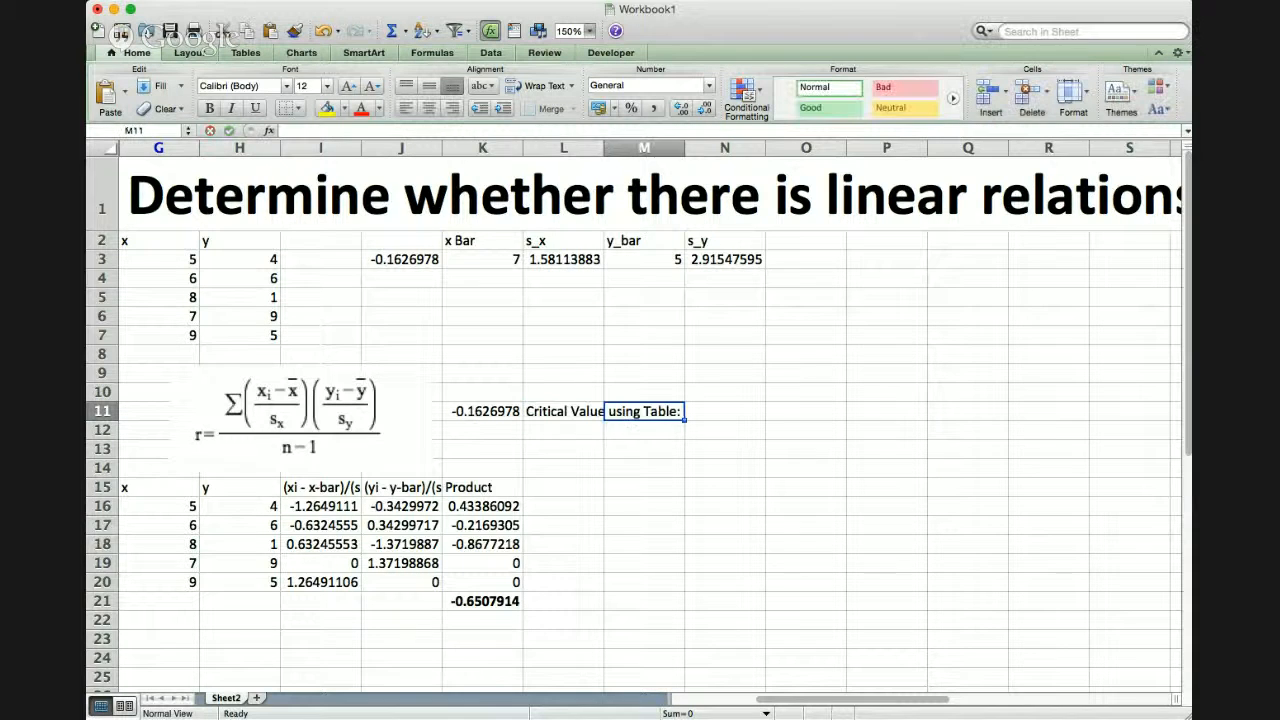
{"action": "key", "text": "Tab"}
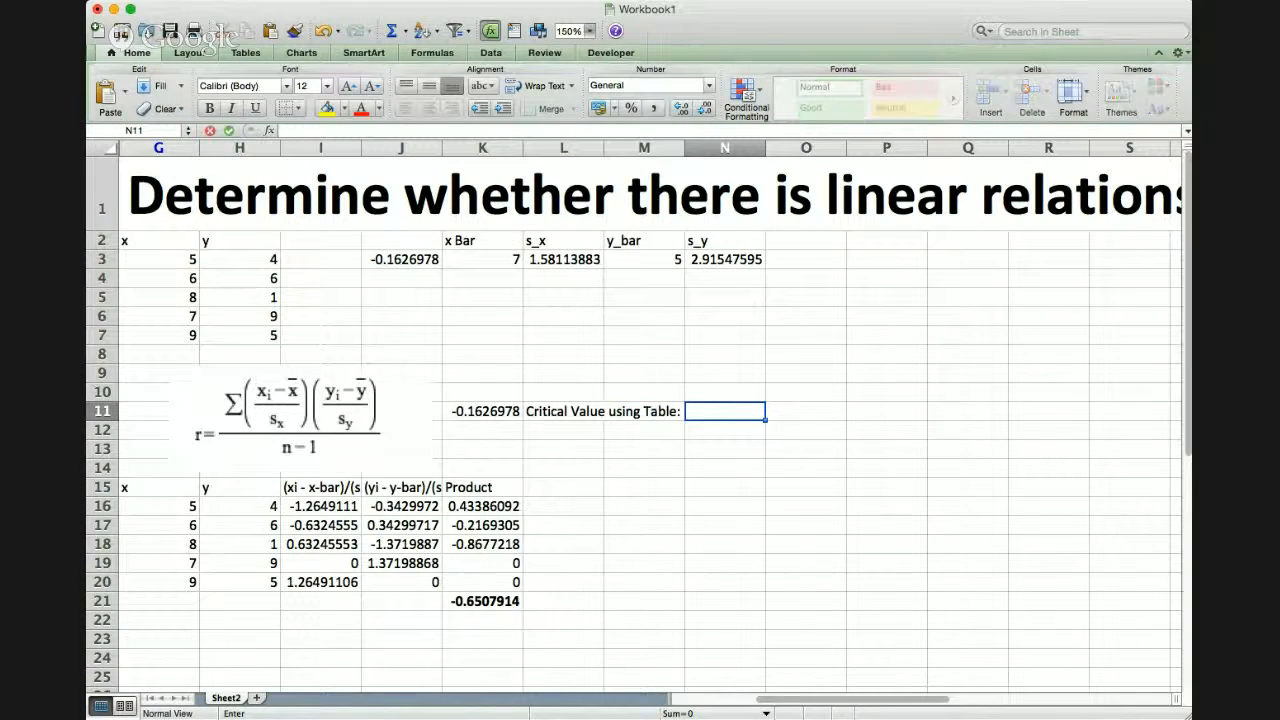
{"action": "type", "text": "0.878"}
{"action": "key", "text": "Return"}
- Make the critical value in N11 and the r value in K11 bold and fill both cells yellow
{"action": "key", "text": "Up"}
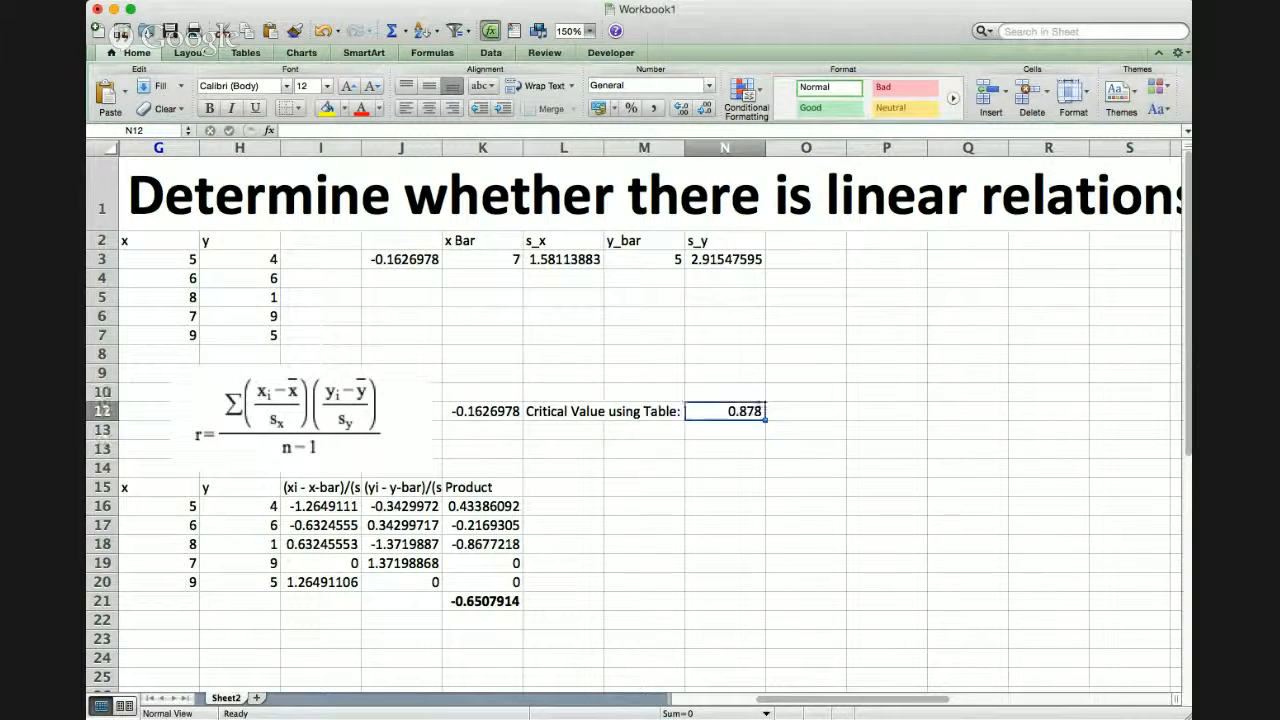
{"action": "key", "text": "super+b"}
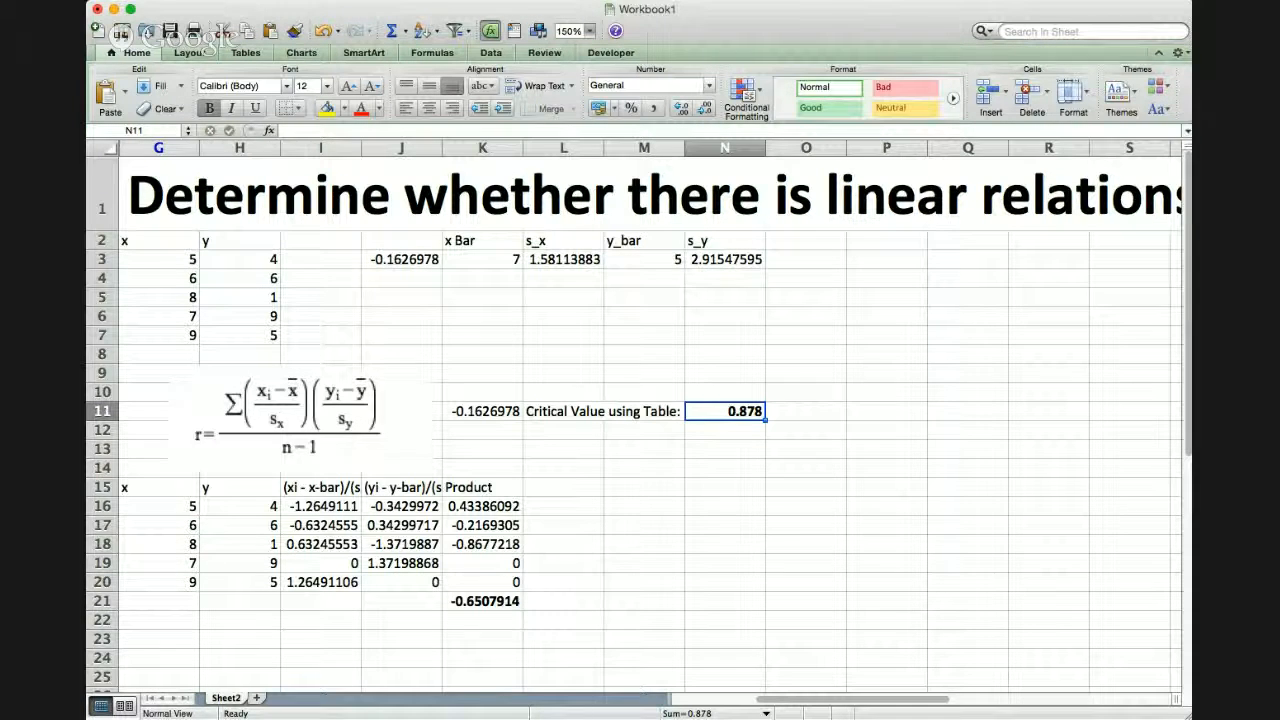
{"action": "left_click", "coordinate": [483, 411]}
{"action": "key", "text": "super+b"}
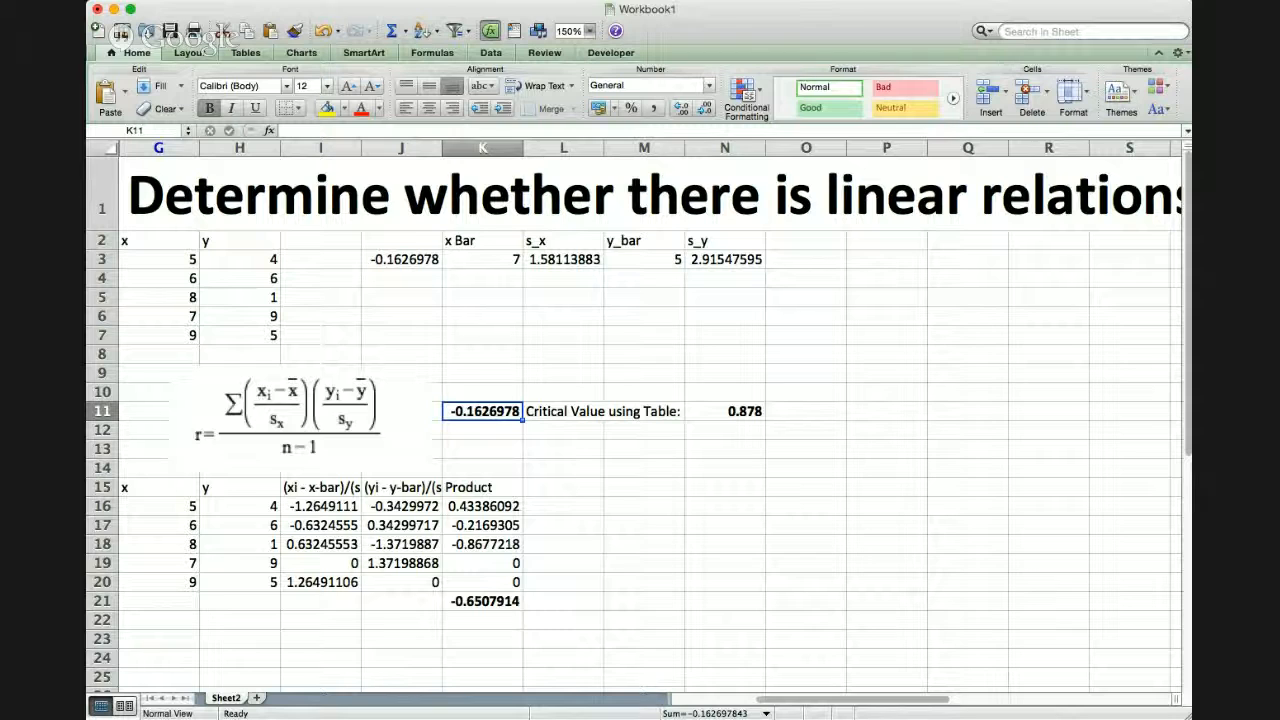
{"action": "left_click", "coordinate": [326, 108]}
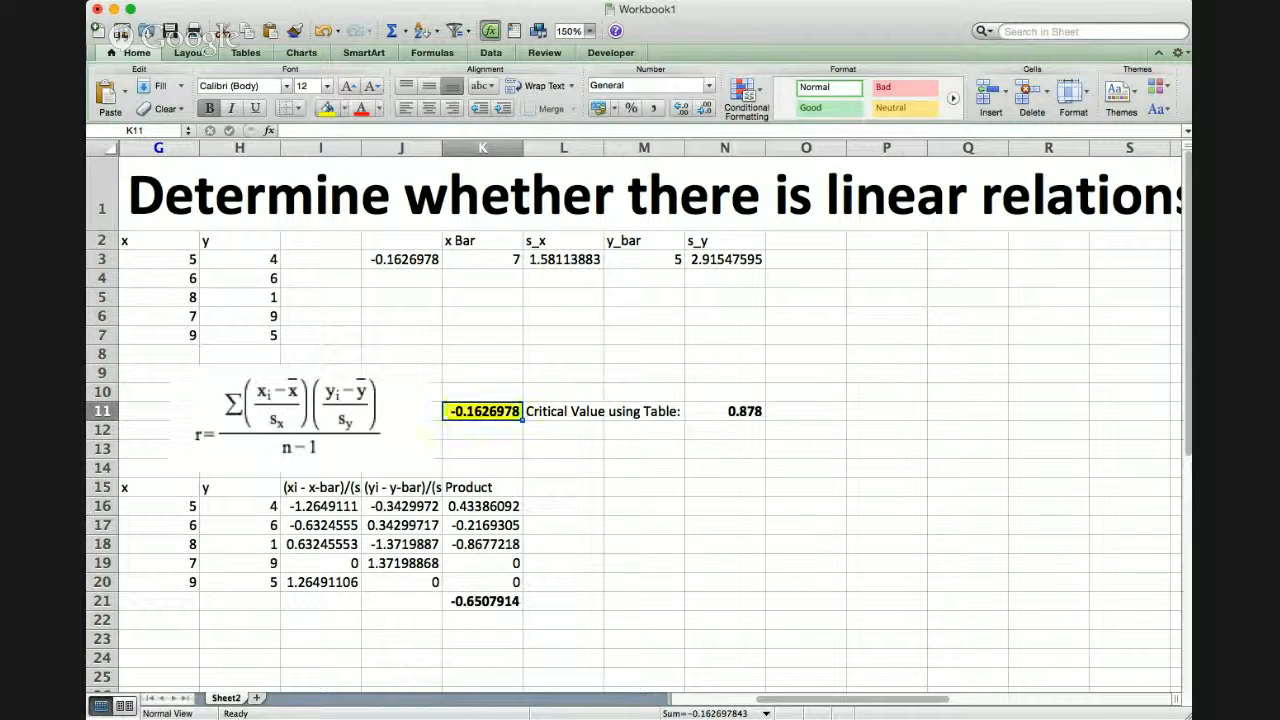
{"action": "left_click", "coordinate": [725, 411]}
{"action": "left_click", "coordinate": [326, 108]}
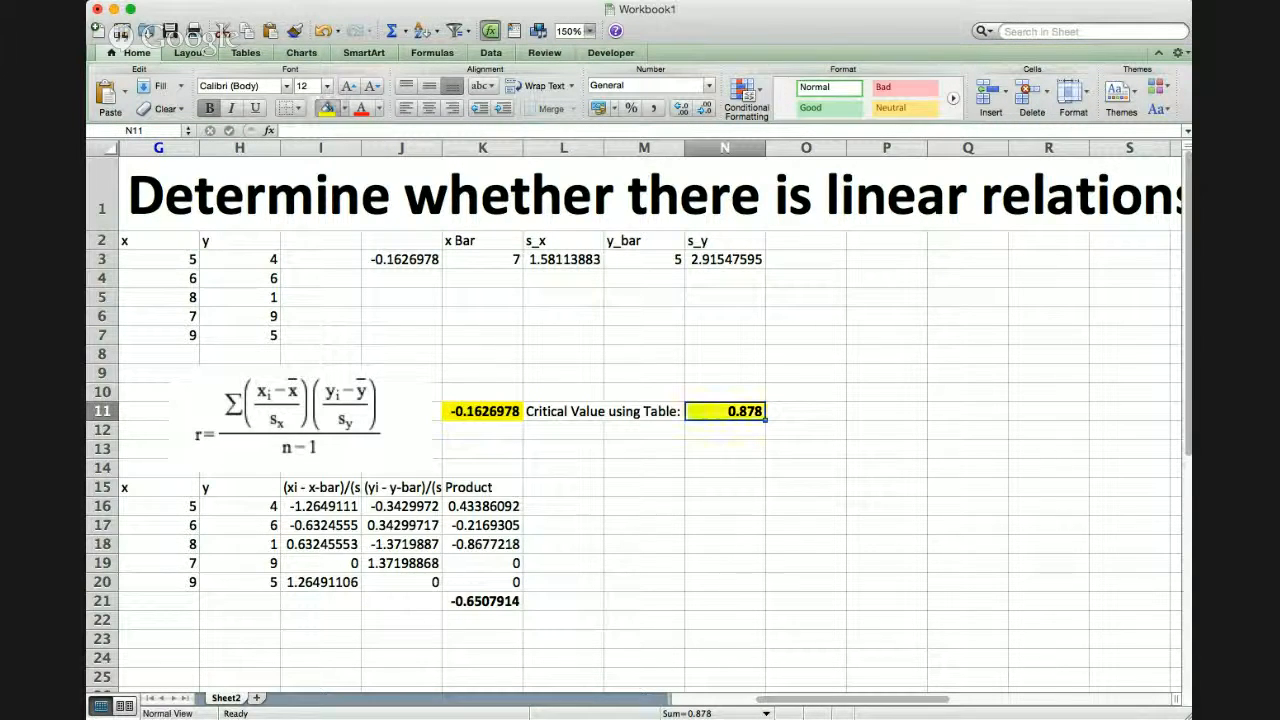